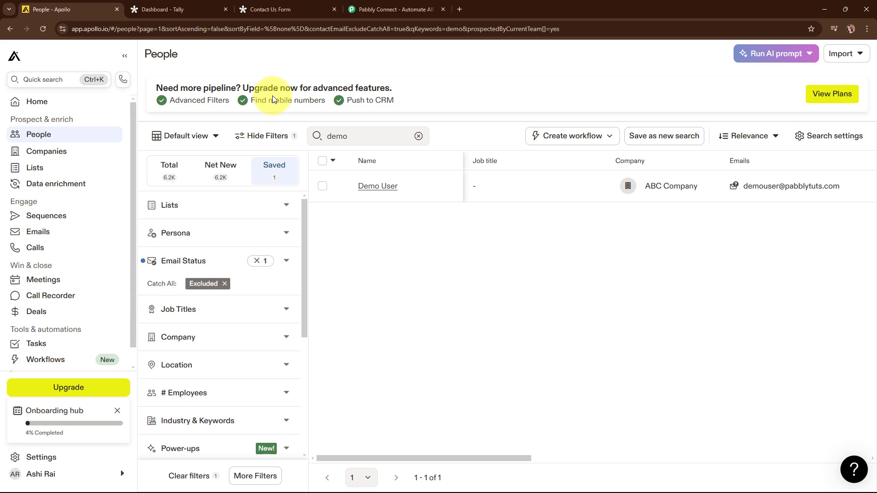
Submit the filled-in Contact Us Form in Tally after checking it against the saved people list in Apollo
left_click(289, 7)
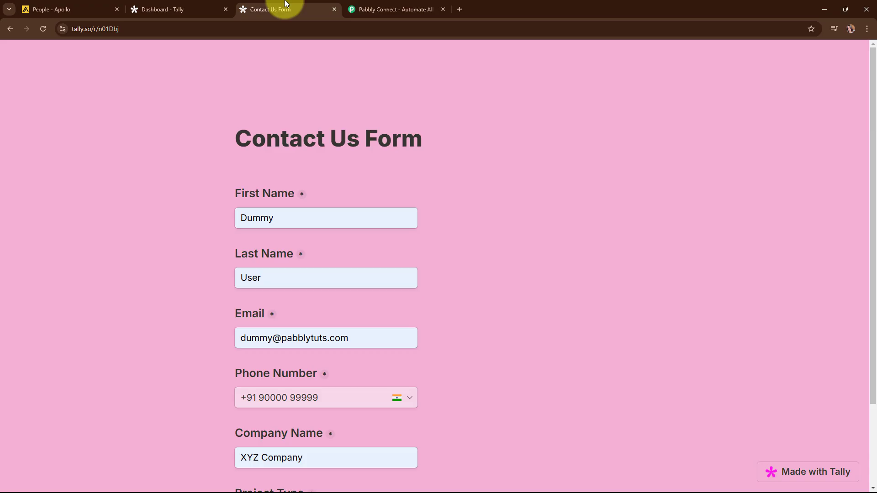
left_click(67, 2)
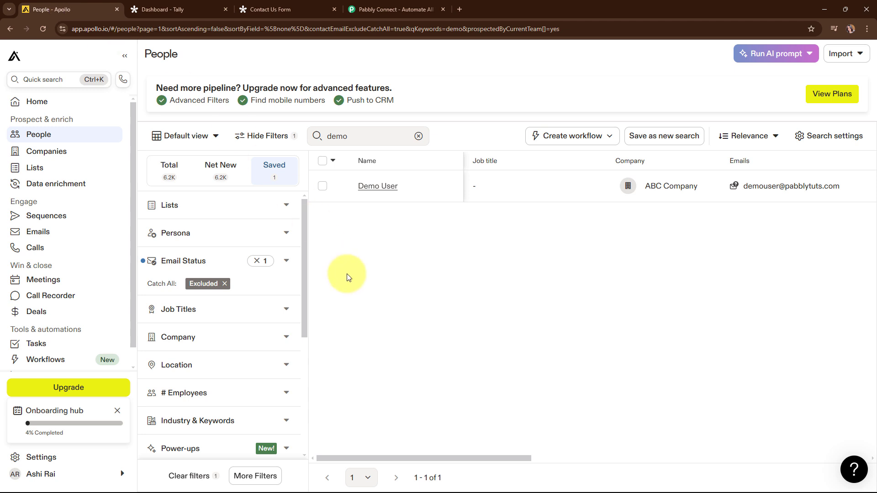
left_click(290, 10)
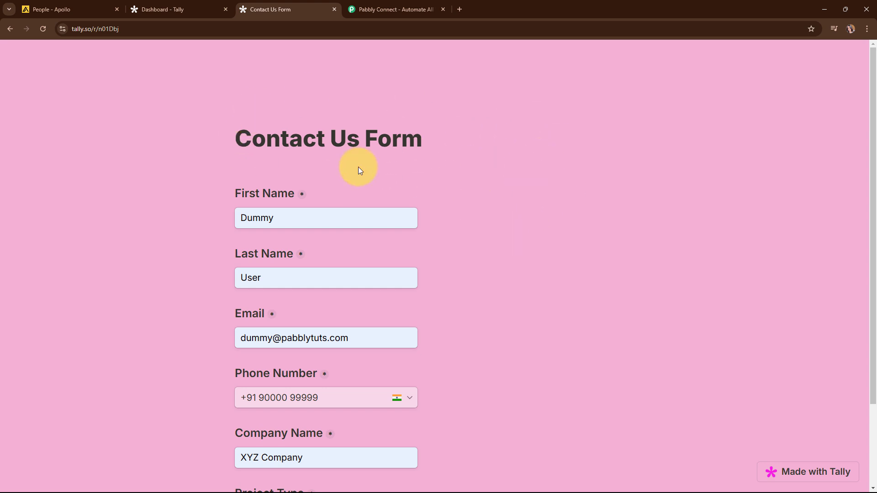
left_click(39, 6)
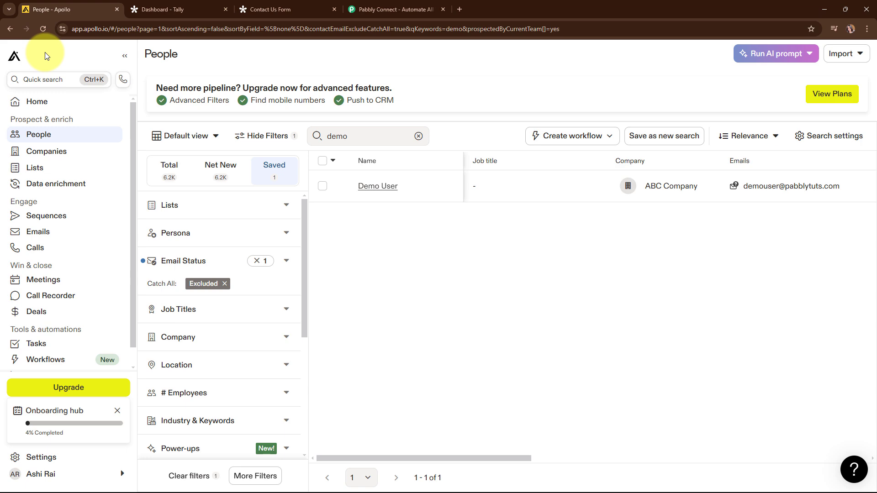
left_click(292, 6)
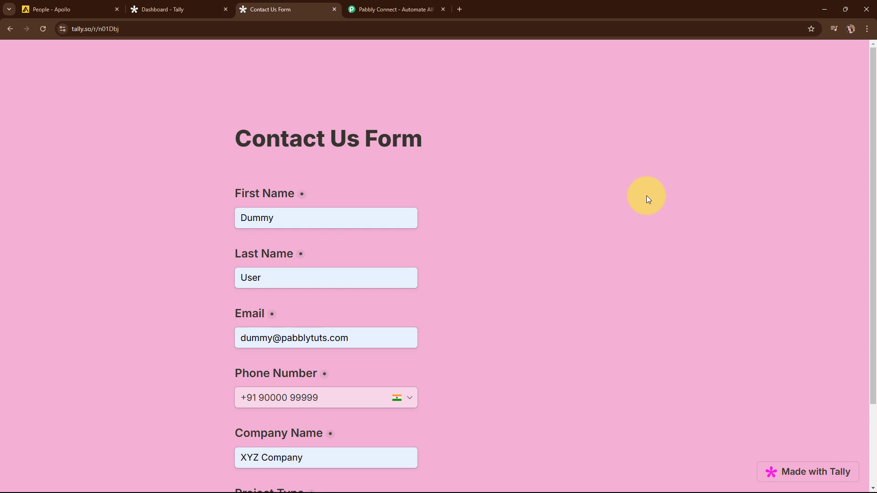
scroll(639, 192, "down", 2)
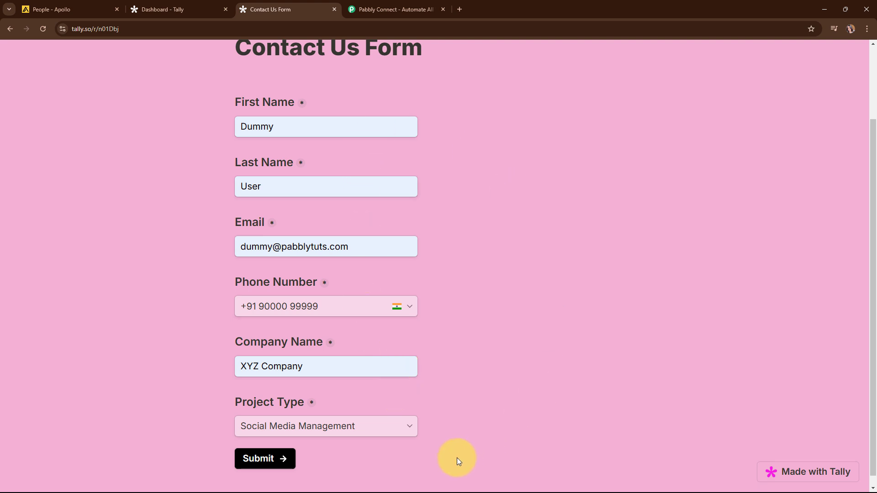
left_click(261, 462)
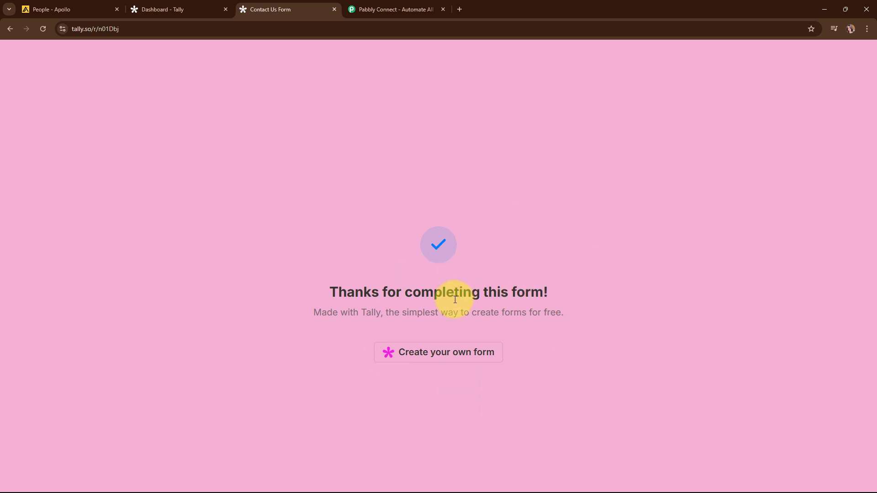
Refresh the saved people list in Apollo and check it for the contact from the submitted form
left_click(52, 6)
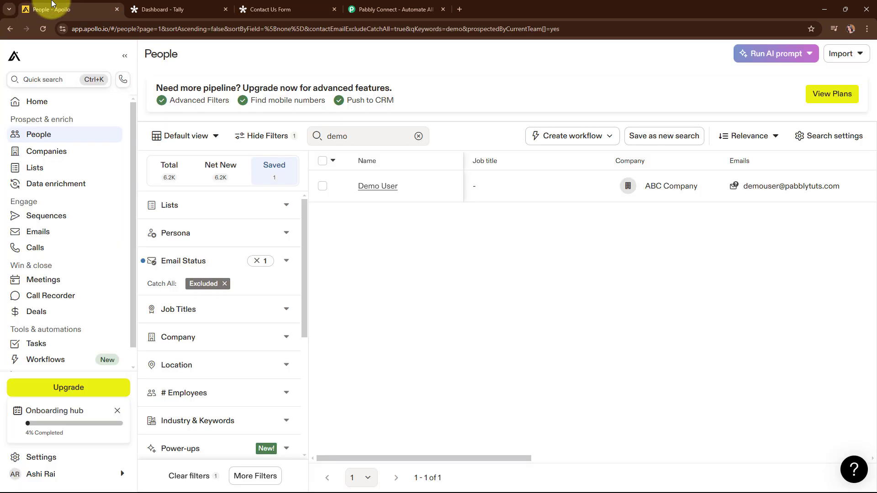
left_click(43, 29)
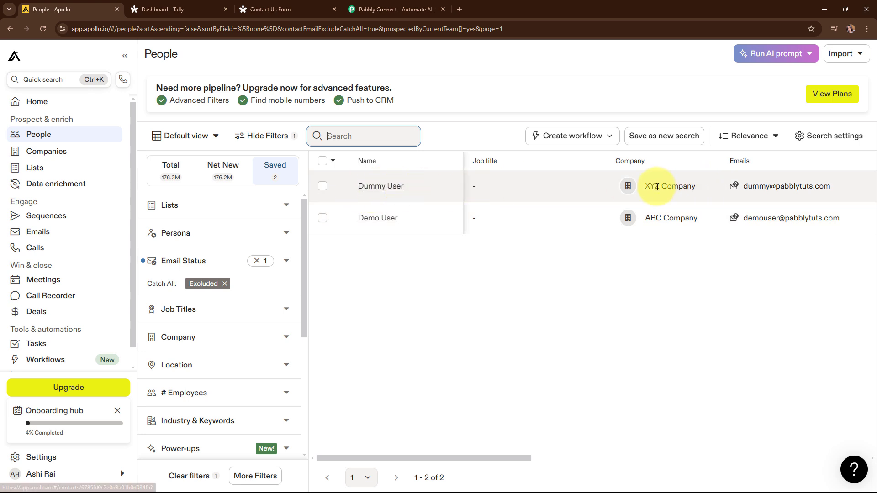
mouse_move(786, 192)
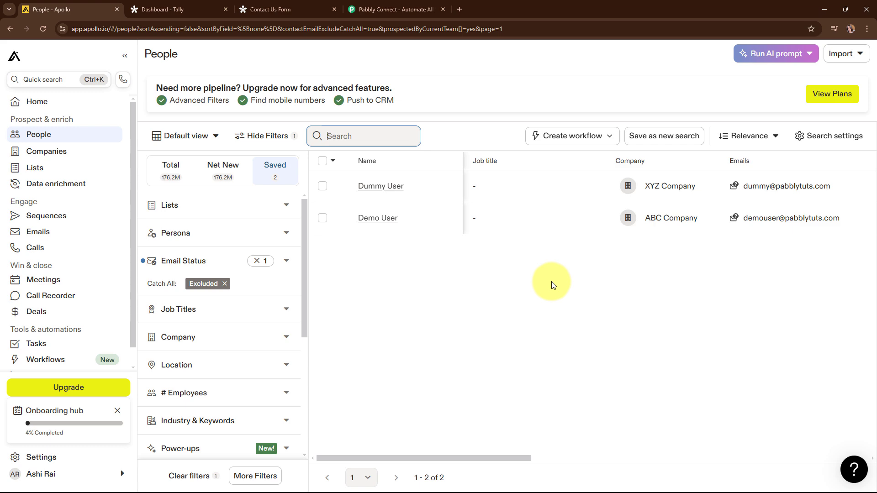
left_click(274, 8)
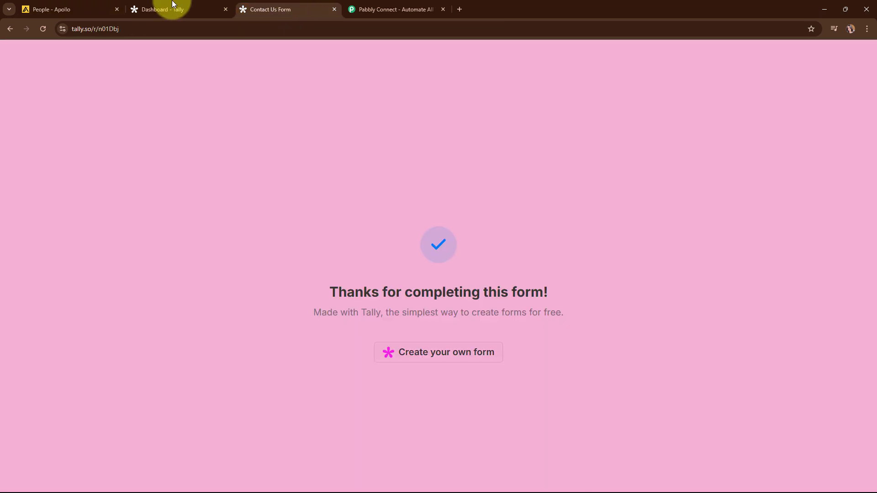
left_click(100, 5)
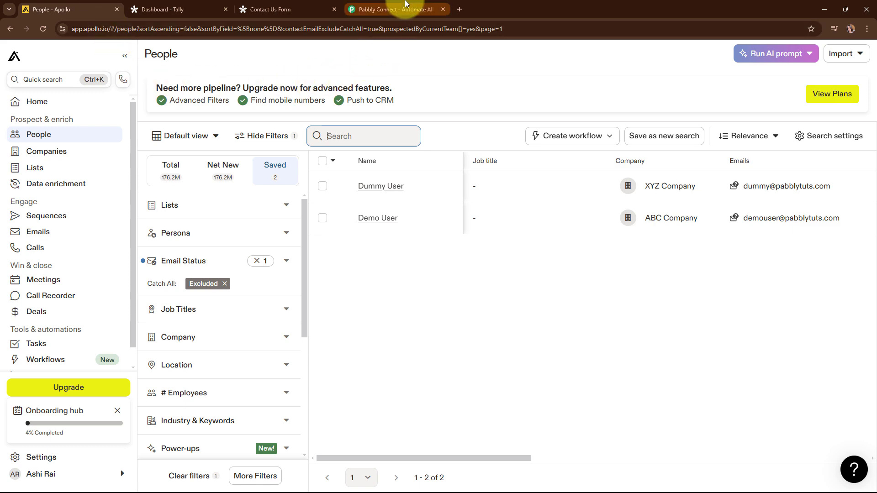
Switch to the Pabbly website, sign in to the account and access Pabbly Connect from the list of apps
left_click(405, 5)
left_click(602, 124)
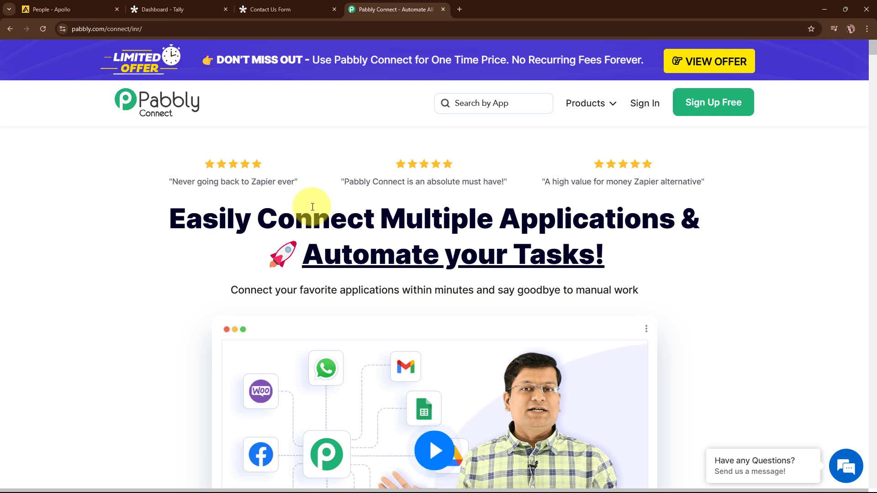
left_click(197, 29)
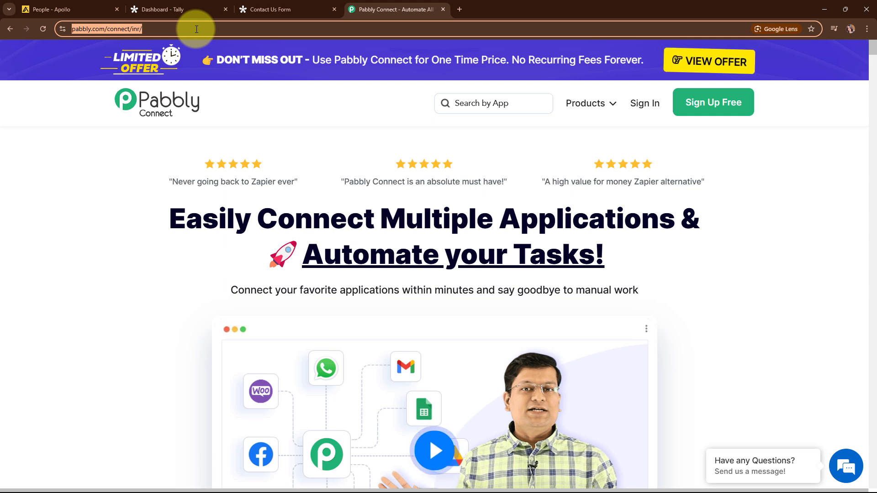
left_click(292, 146)
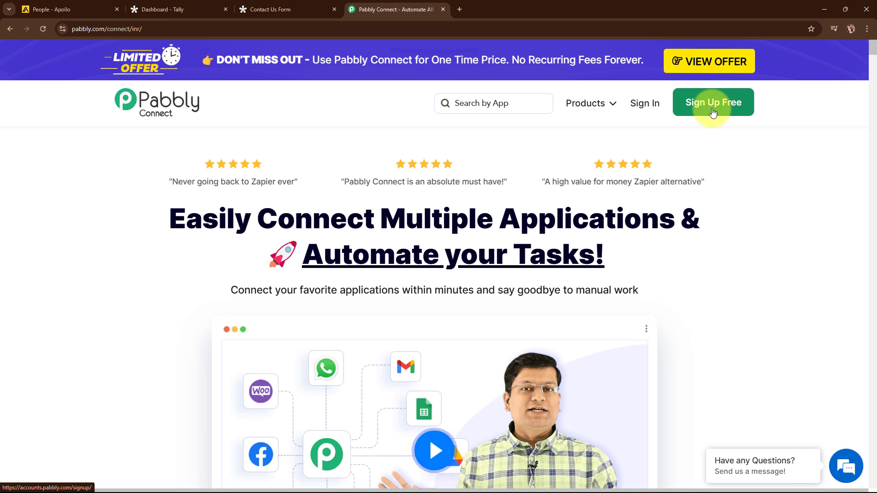
left_click(653, 111)
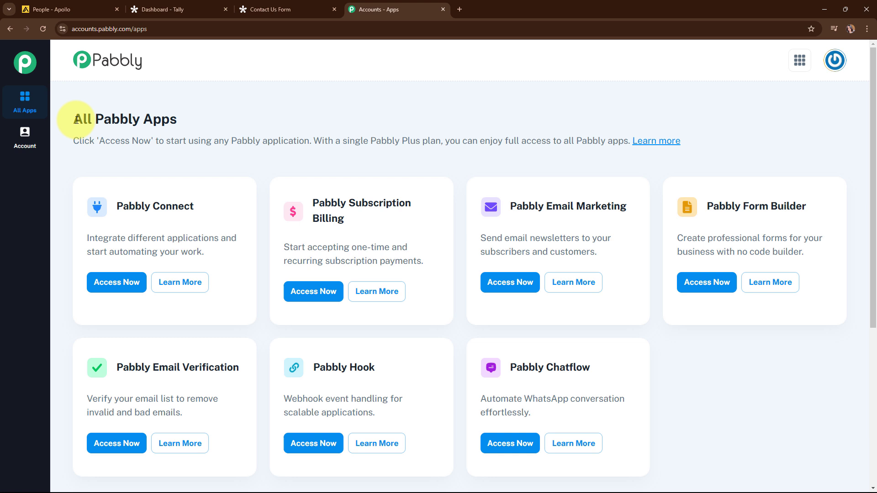
left_click_drag(72, 117, 211, 124)
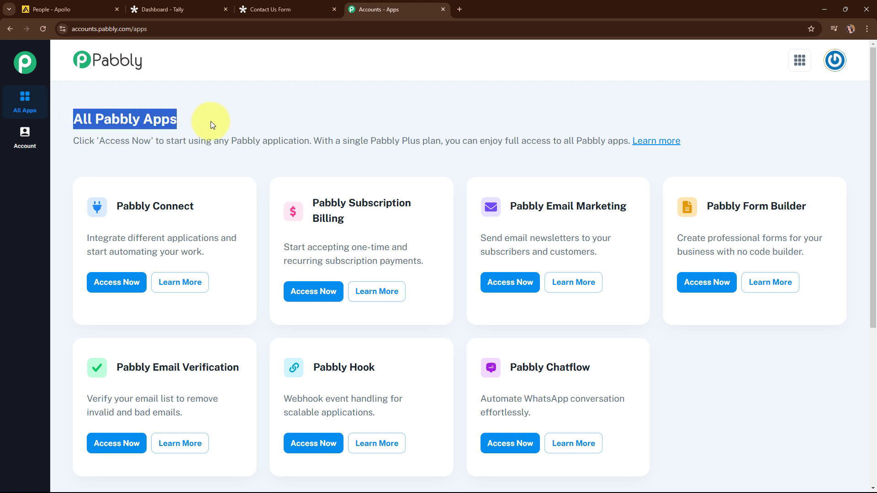
left_click(210, 121)
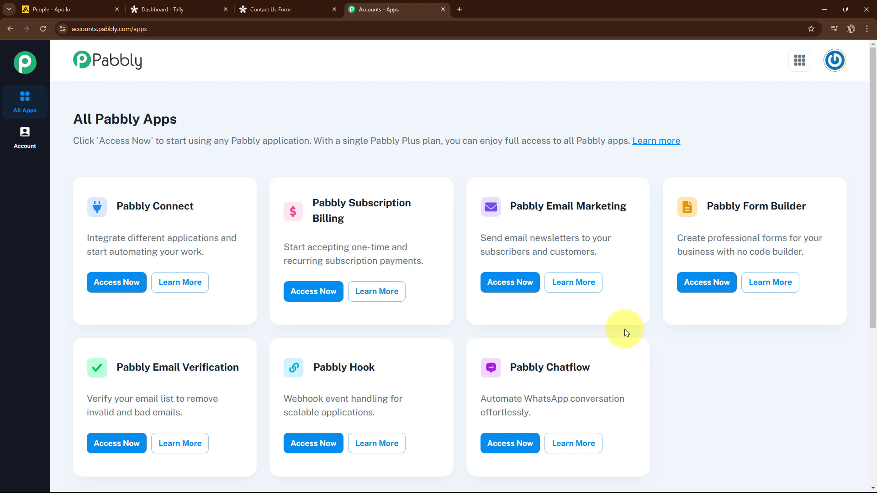
left_click(122, 290)
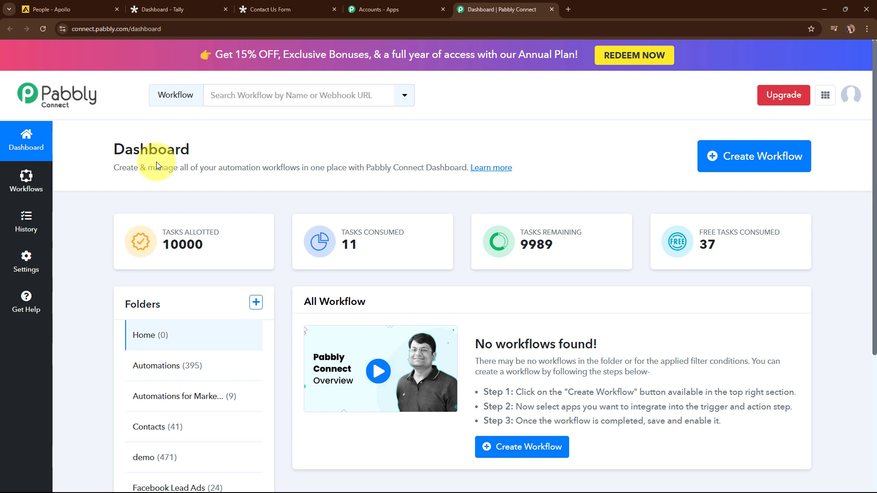
Start a new workflow named "Create Apollo.io Contact on Tally Forms Submission" and choose the Automations folder for it
left_click(724, 173)
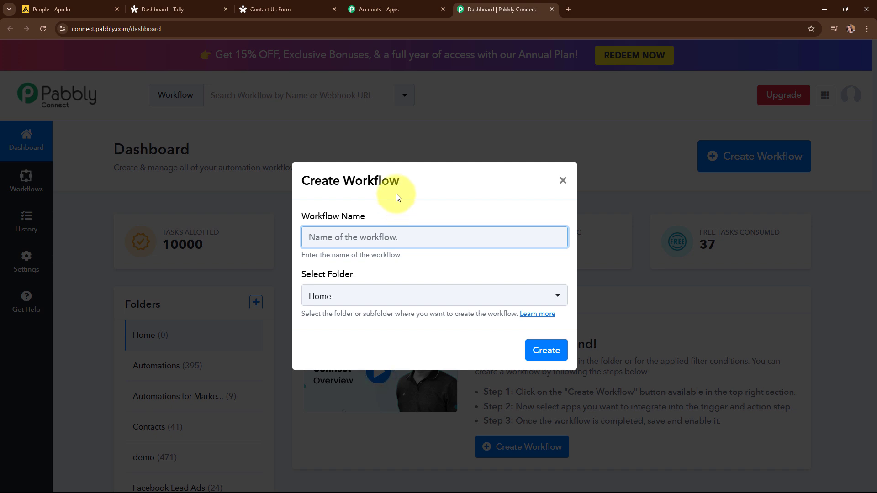
type("Create Apollo.io Contact on Tally Forms Submission")
left_click_drag(309, 237, 525, 245)
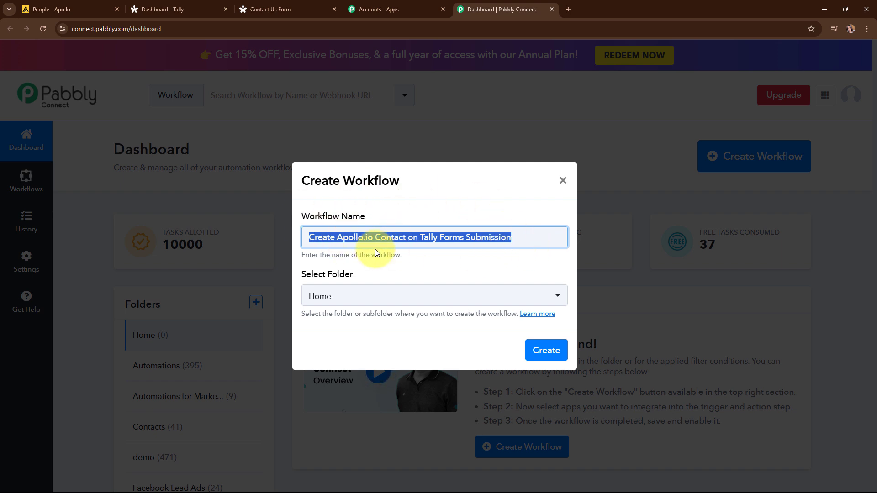
left_click_drag(296, 273, 420, 280)
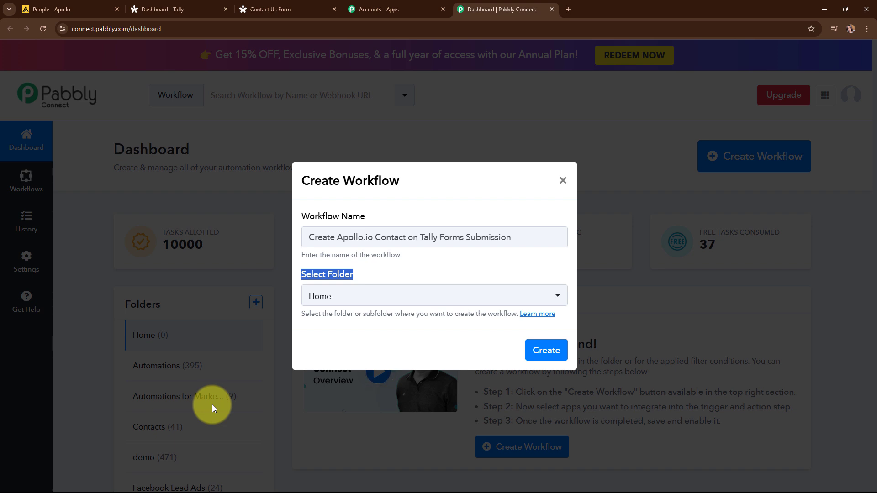
left_click(405, 299)
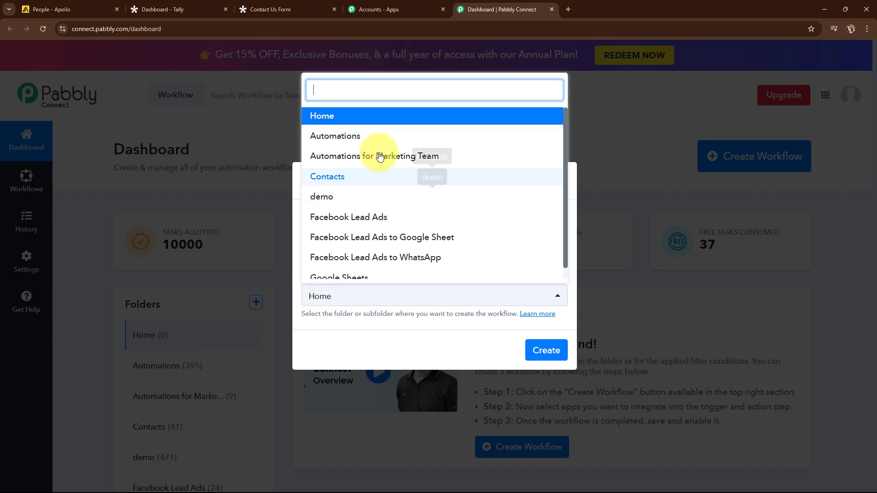
left_click(378, 142)
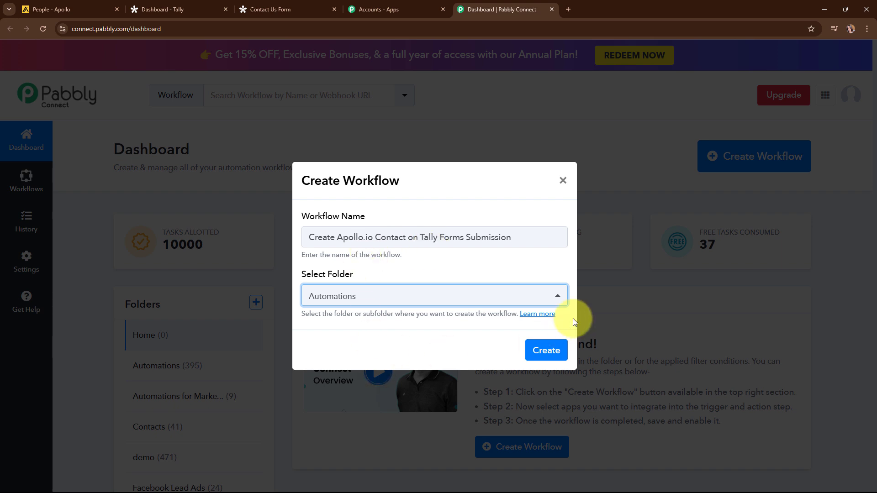
Look through the help article about workflow folders and close it
left_click(552, 315)
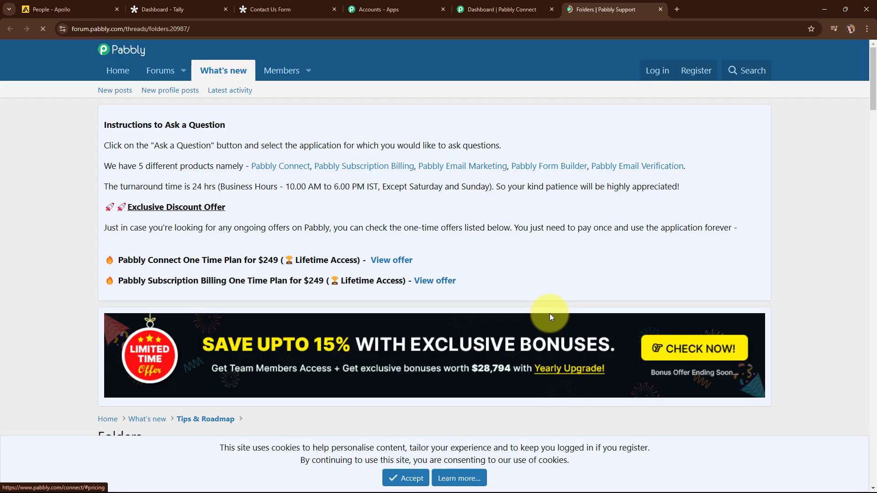
scroll(543, 341, "down", 8)
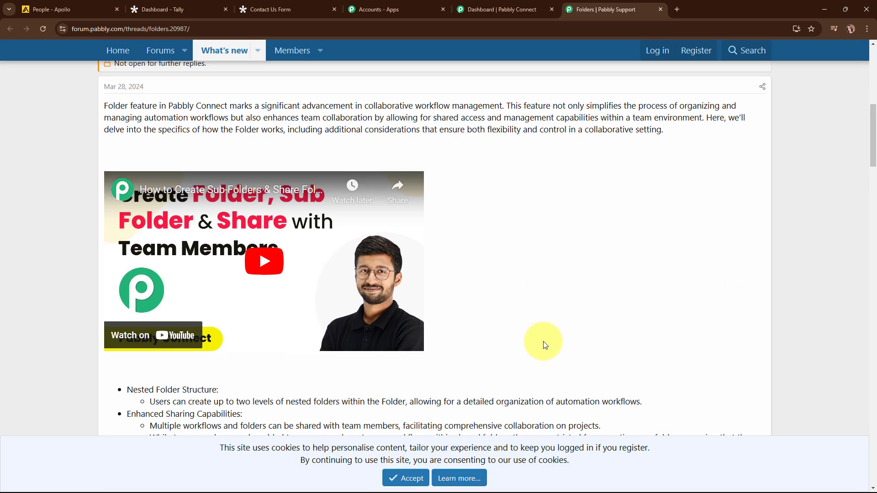
scroll(544, 342, "down", 3)
scroll(543, 343, "up", 3)
left_click(662, 10)
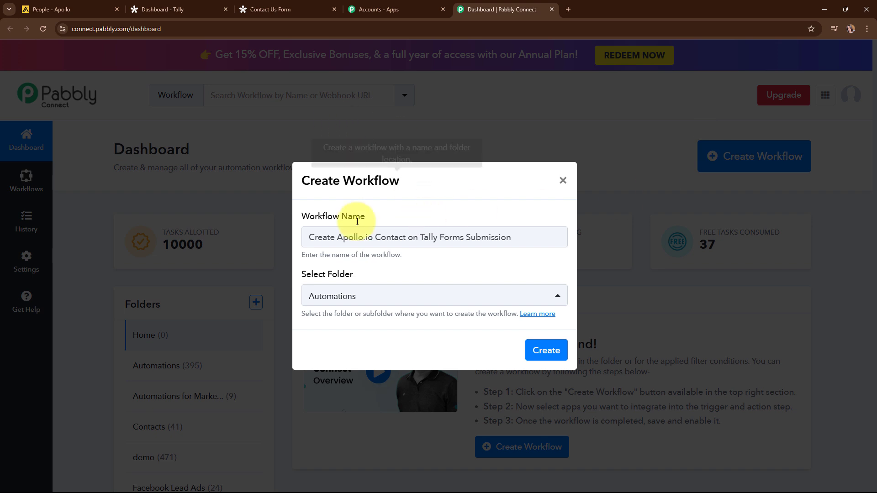
Create the workflow and view its collapsed trigger and action steps before reopening the trigger
left_click(558, 354)
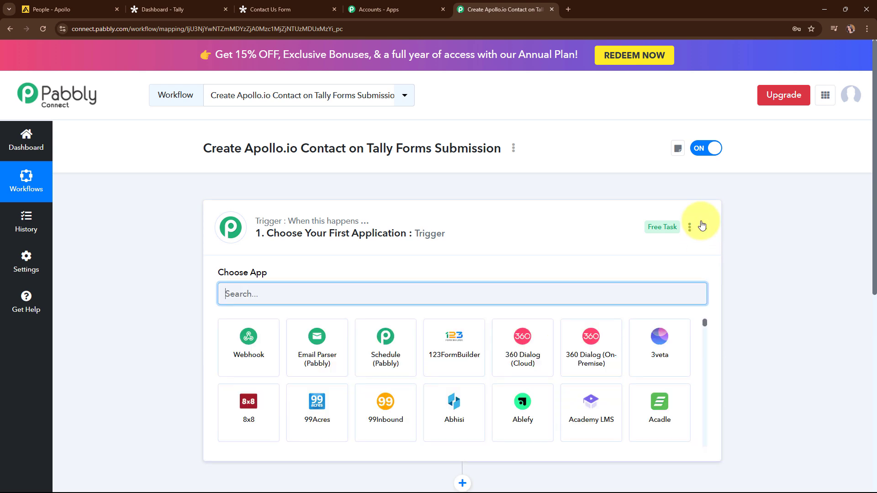
left_click(701, 225)
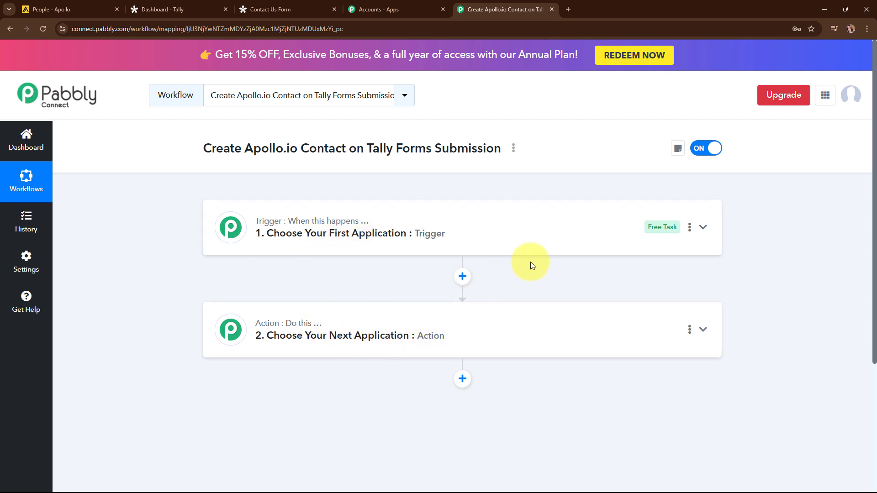
left_click(616, 234)
Set Tally as the trigger application with New Response as the trigger event
left_click(364, 290)
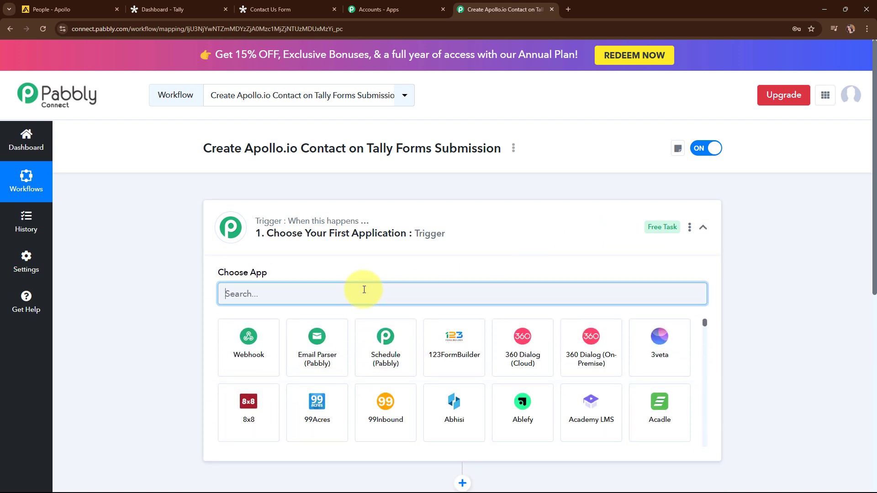
type("6")
key("BackSpace")
type("ta")
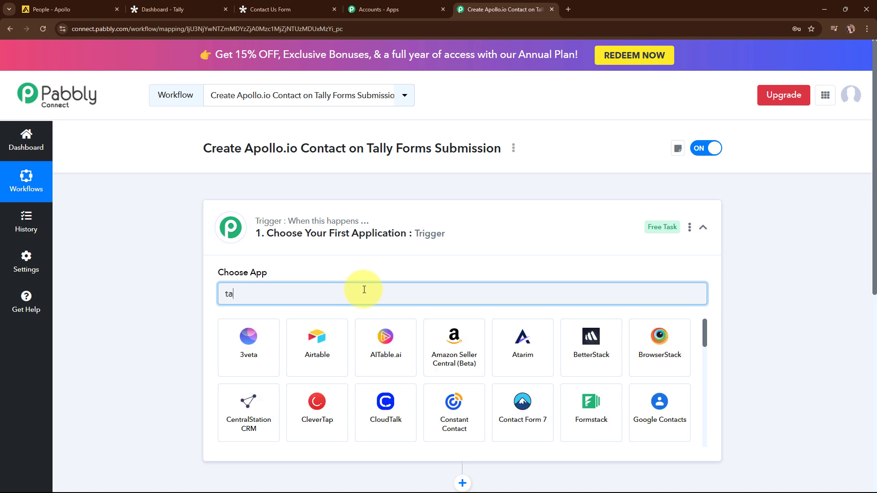
type("ll")
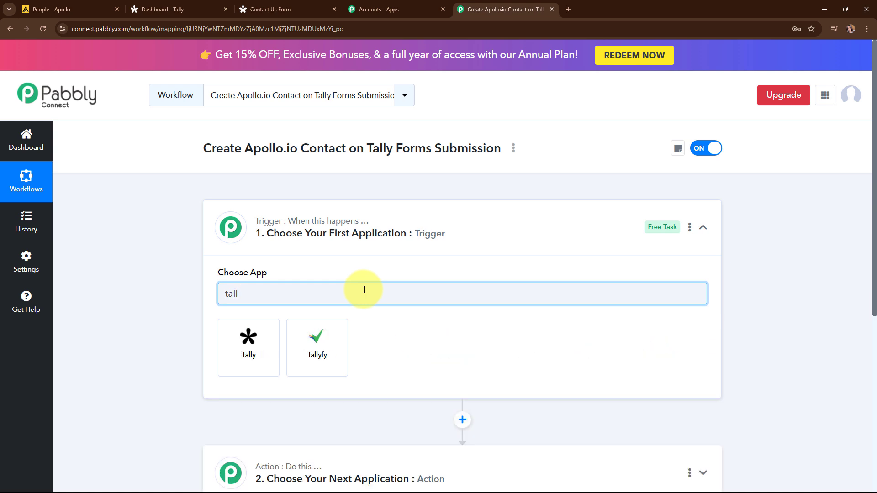
left_click(259, 336)
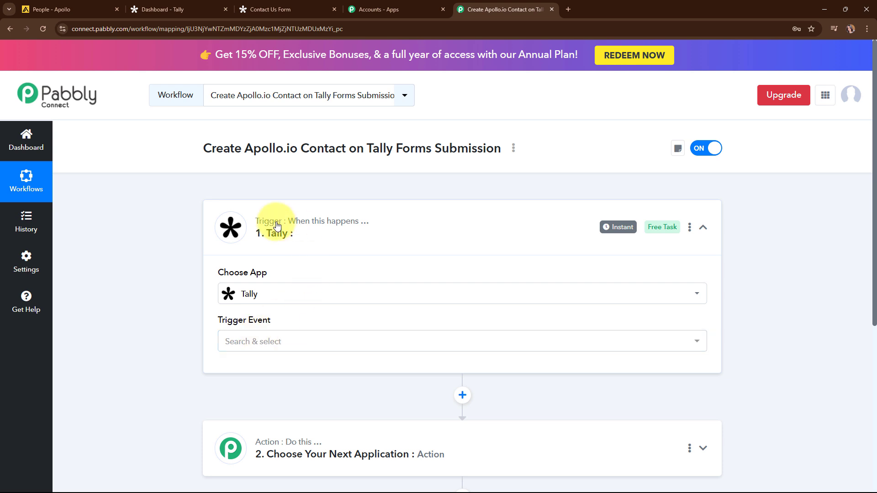
left_click(294, 351)
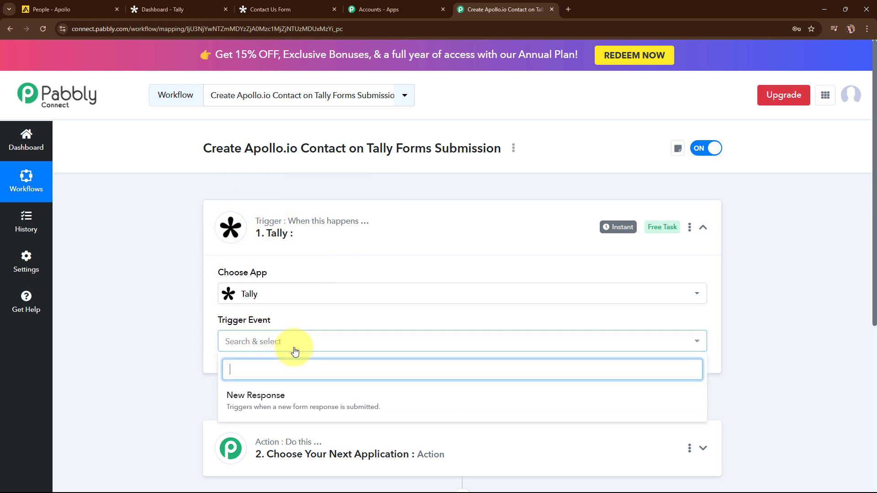
left_click(299, 413)
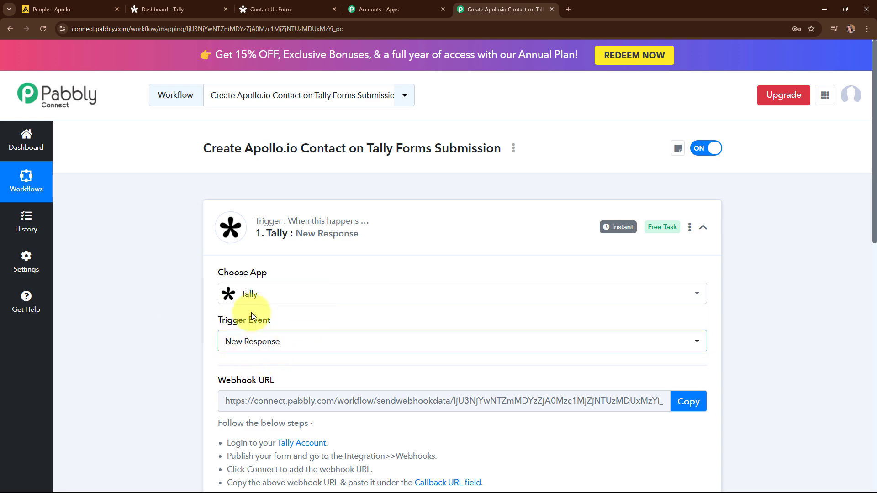
Review the Tally setup instructions and copy the trigger's webhook URL
scroll(445, 354, "down", 2)
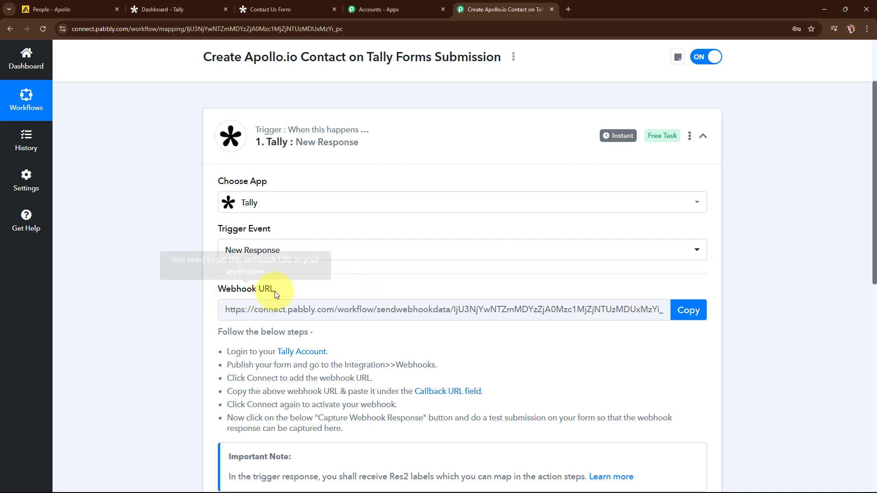
left_click_drag(219, 290, 280, 293)
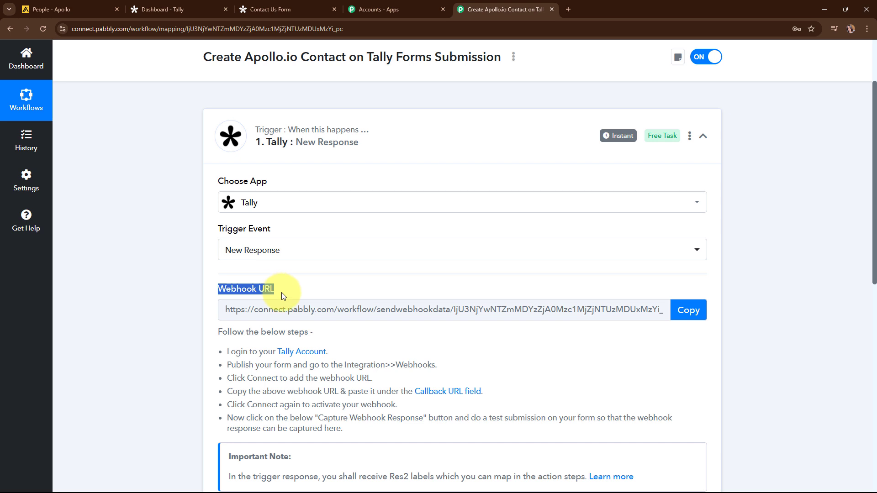
left_click_drag(226, 349, 419, 434)
left_click(491, 393)
left_click(687, 310)
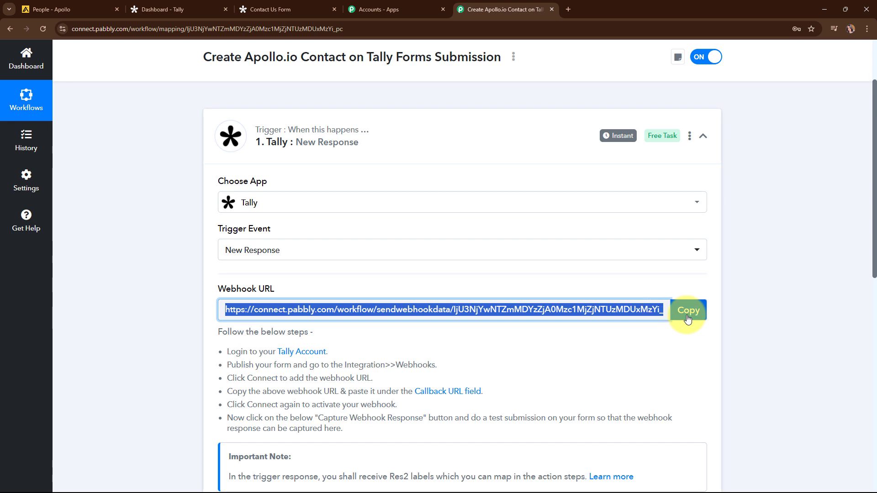
Switch to Tally, open the Contact Us Form for editing and show its available integrations
left_click(201, 4)
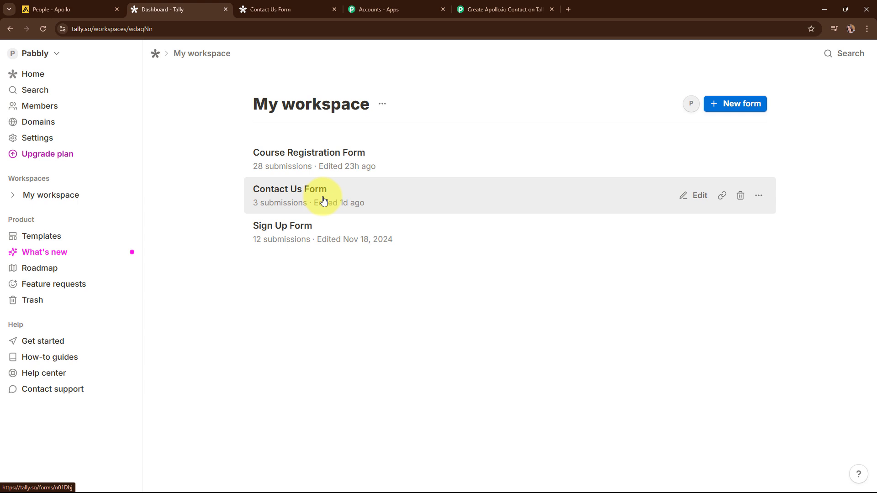
left_click(682, 199)
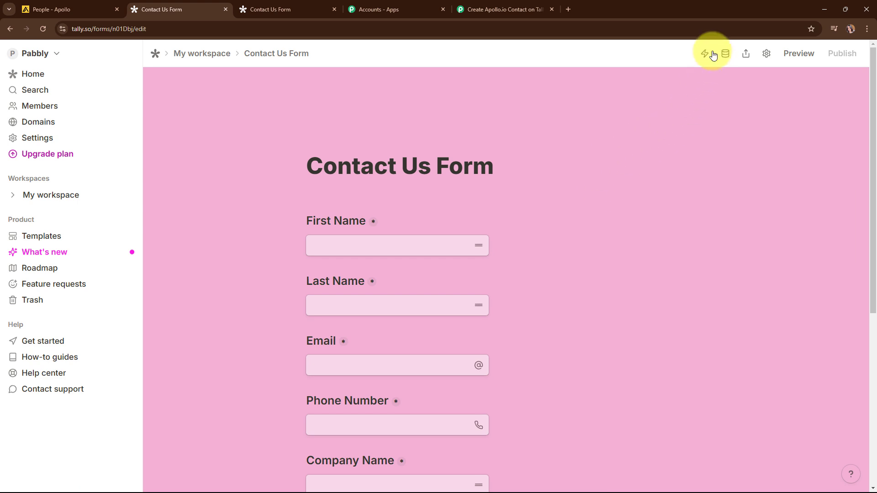
left_click(704, 53)
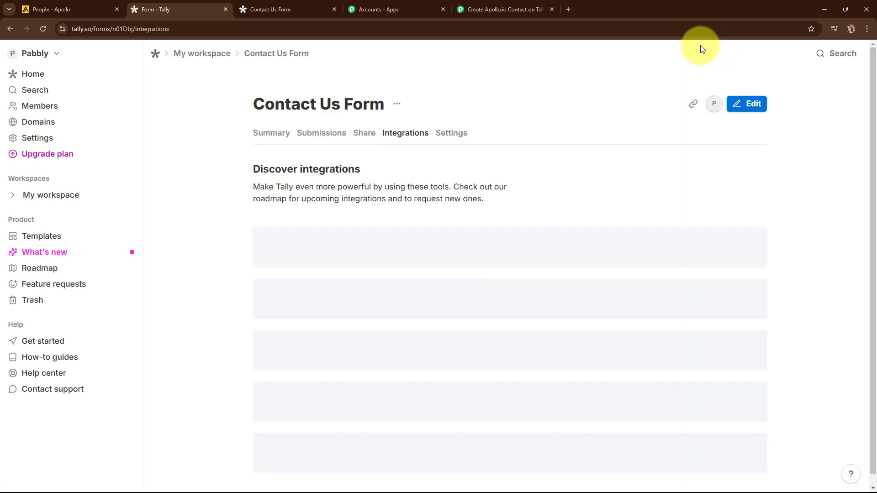
scroll(640, 164, "down", 1)
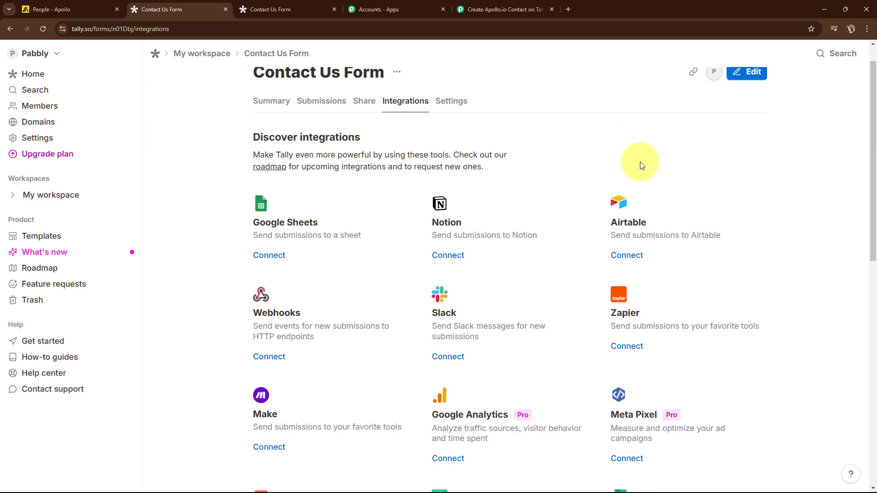
scroll(642, 165, "down", 3)
scroll(642, 165, "up", 1)
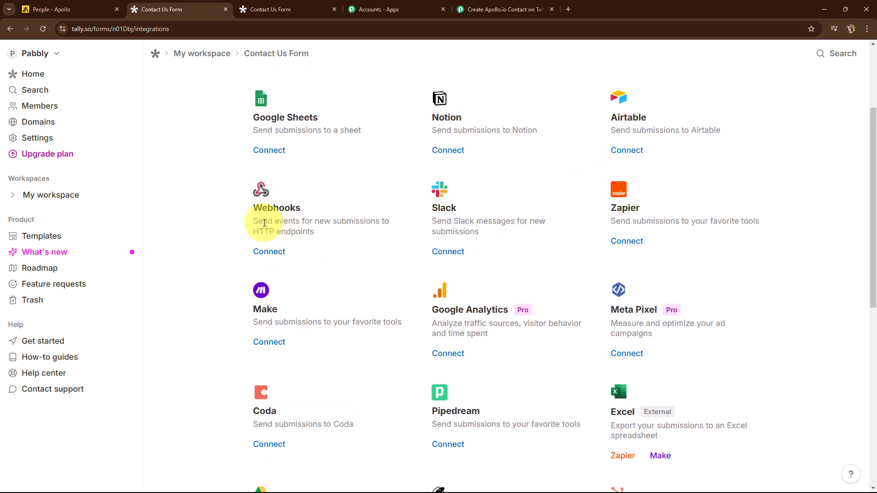
Connect a webhook to the Contact Us Form using the copied Pabbly URL as its endpoint
left_click(273, 256)
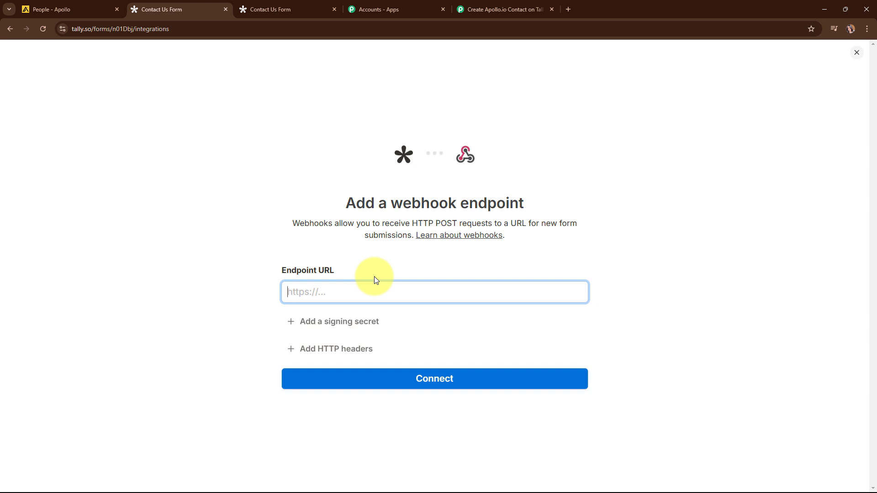
key("ctrl+v")
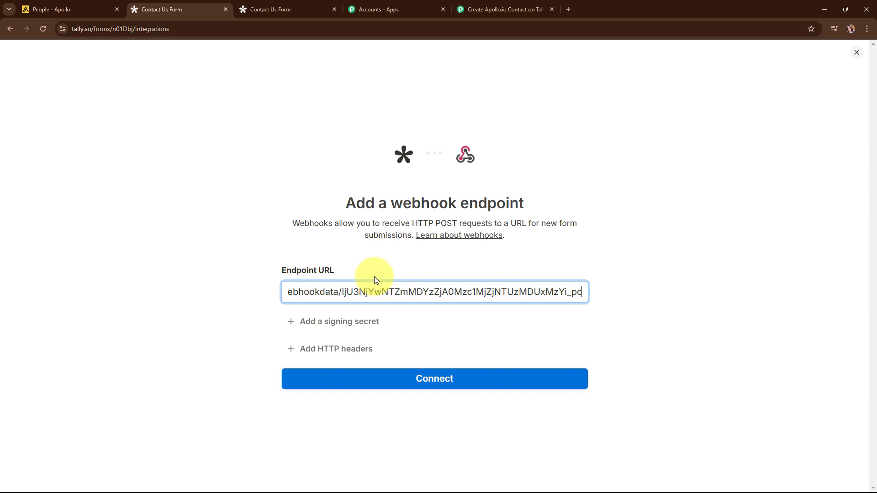
left_click(447, 385)
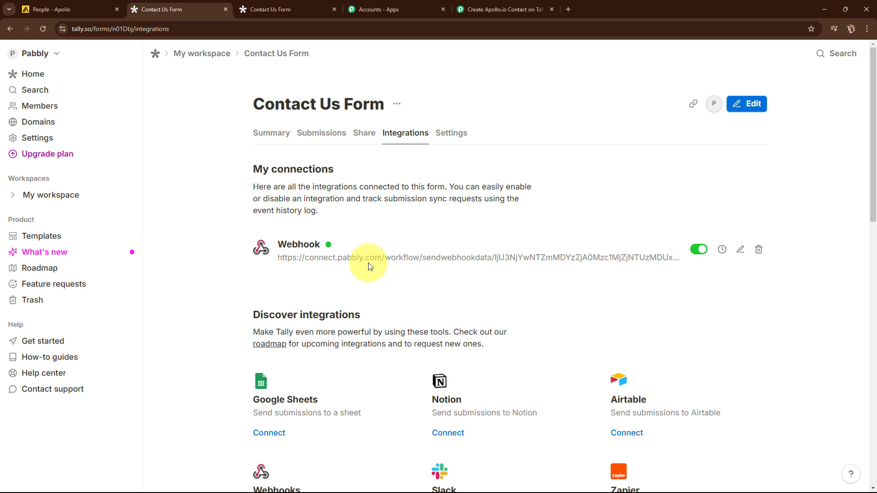
Start capturing the webhook response in the Pabbly Connect trigger and reload the published Contact Us Form for a fresh entry
left_click(502, 3)
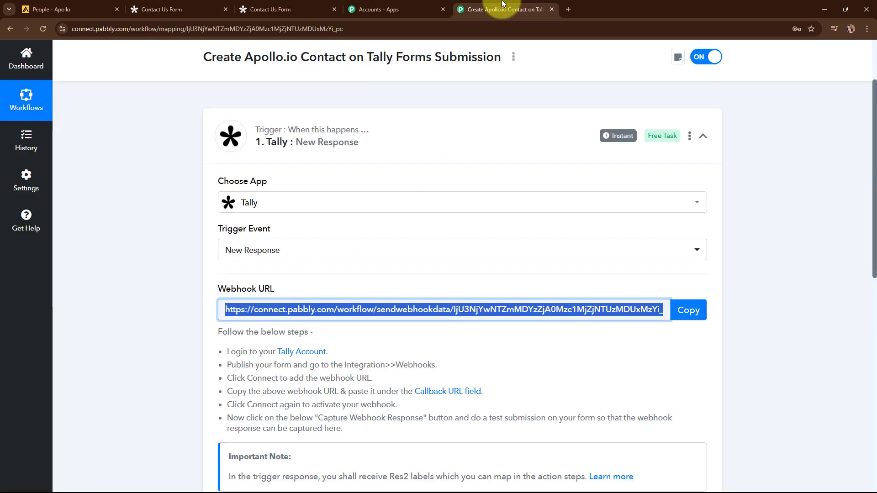
scroll(562, 322, "down", 5)
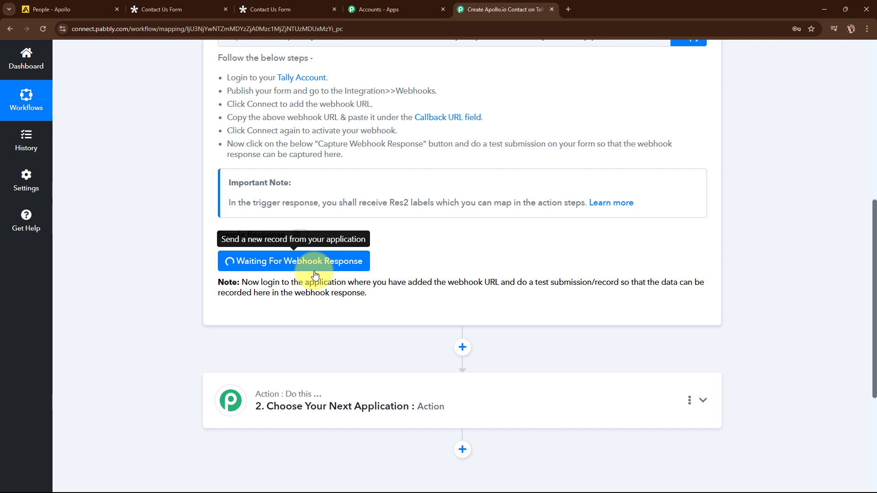
left_click(311, 5)
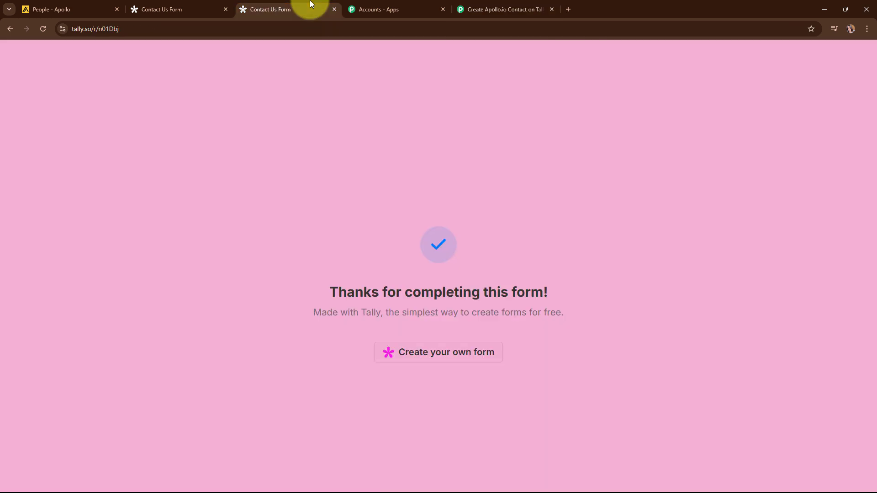
left_click(41, 30)
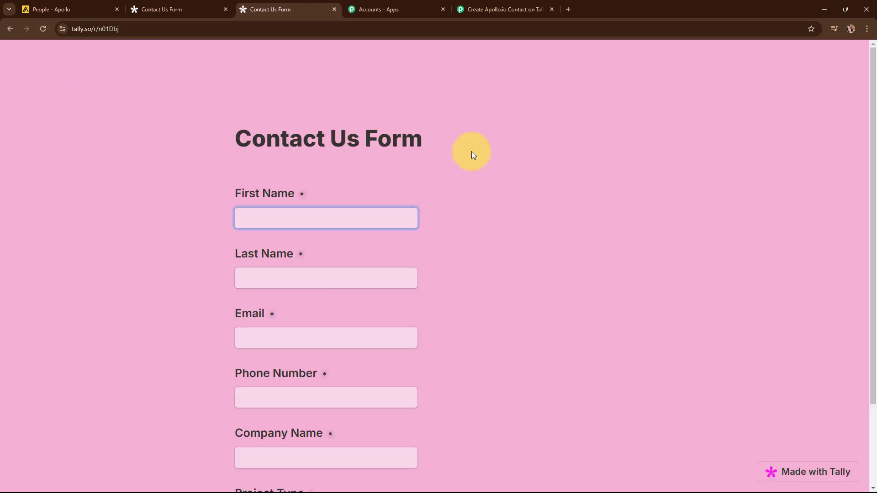
Fill in the test lead's first name, last name, email and complete phone number on the form
scroll(350, 116, "down", 3)
left_click(295, 120)
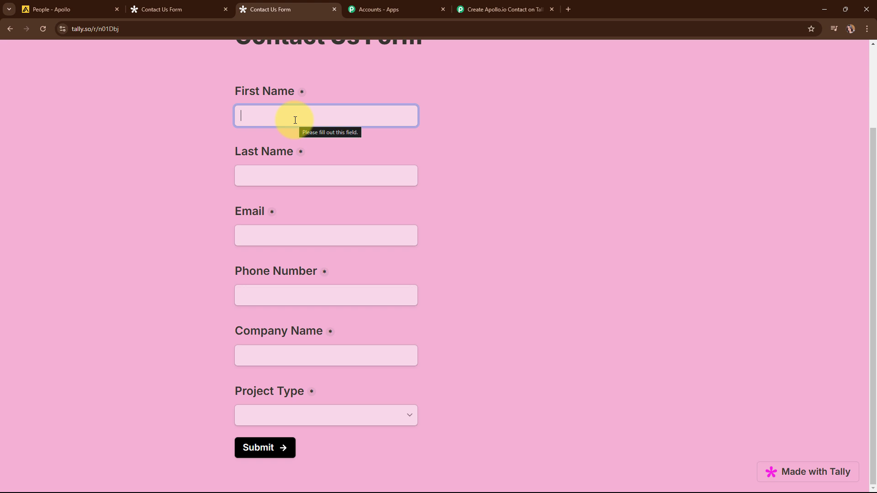
left_click(319, 197)
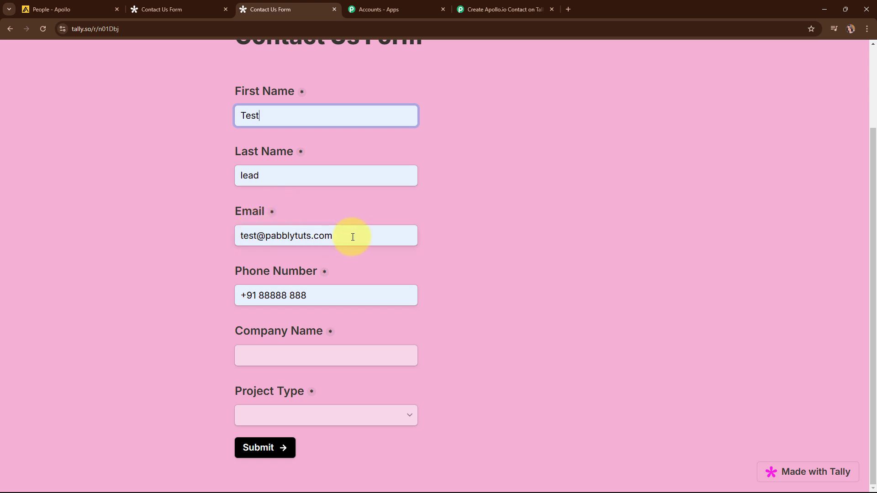
left_click(352, 296)
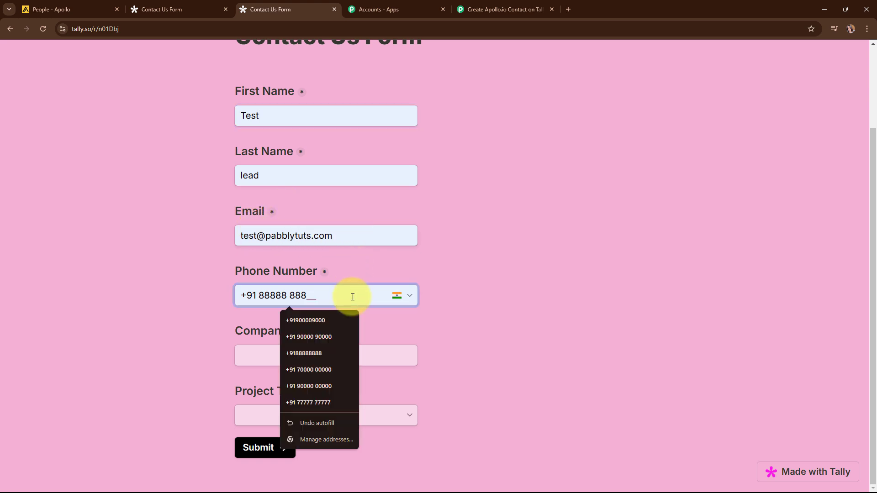
type("88")
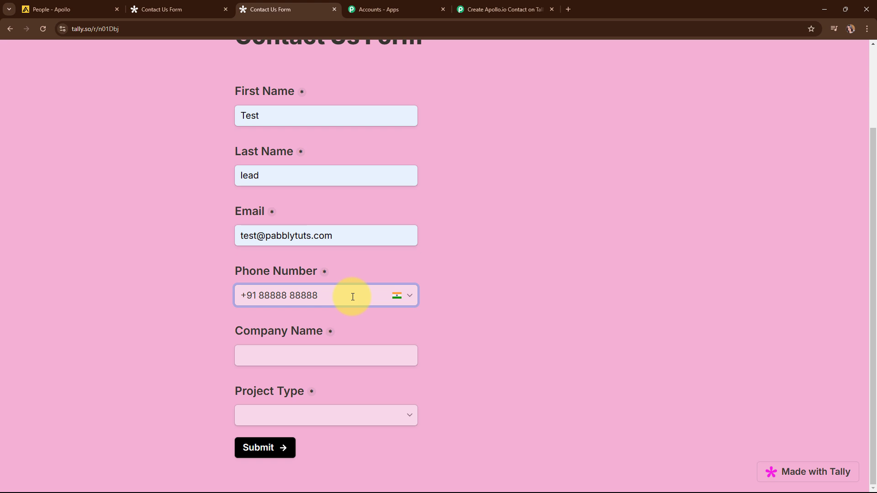
Enter JKL Company as the company name, choose SEO Services as the project type and submit the form
left_click(302, 354)
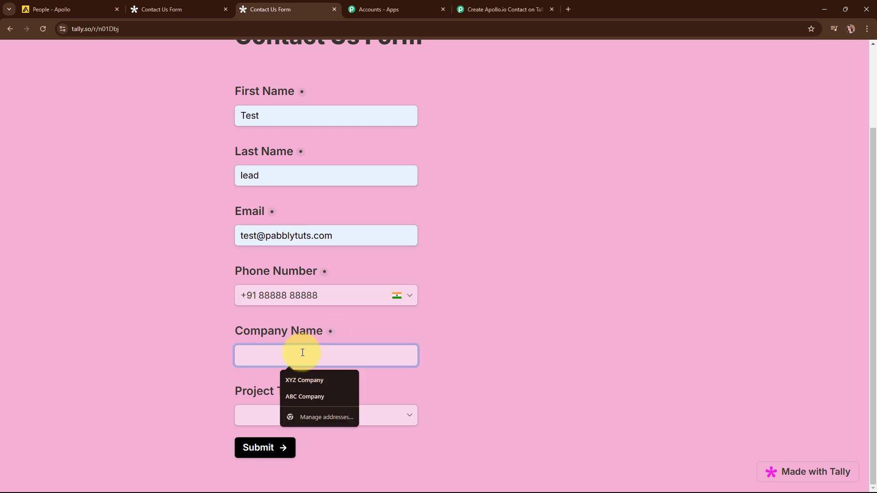
type("JKL")
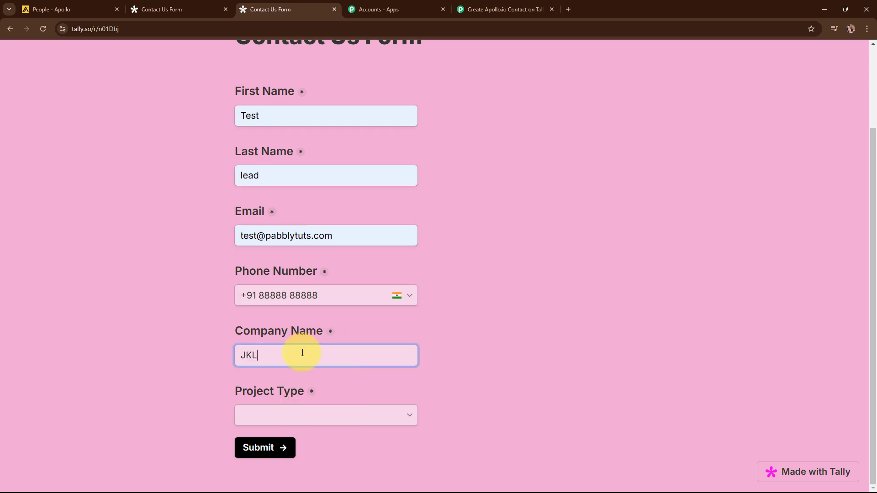
type(" Company")
left_click(336, 420)
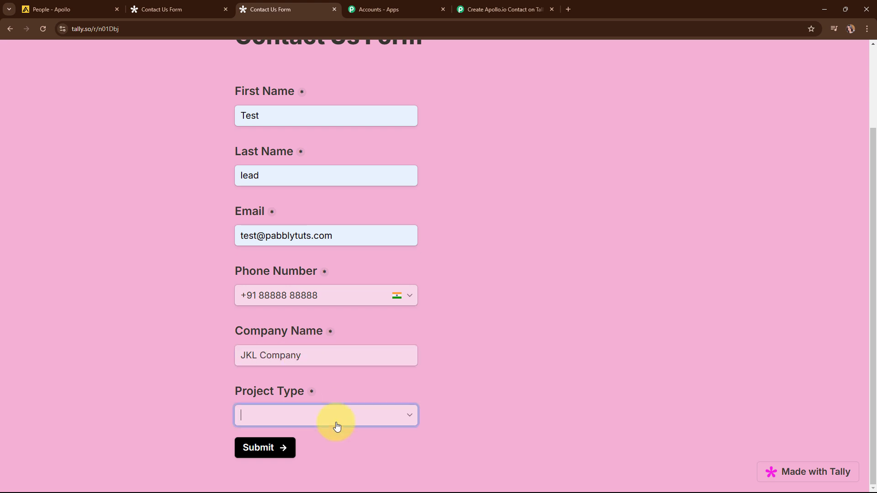
left_click(324, 381)
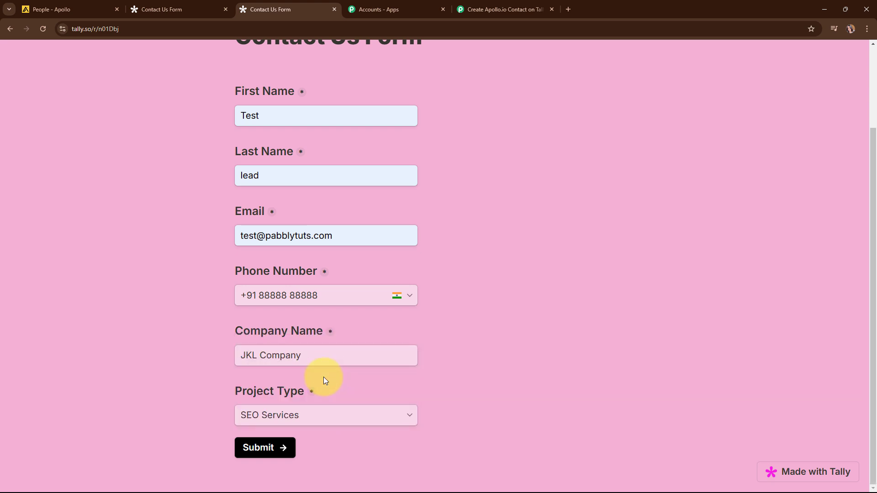
left_click(272, 452)
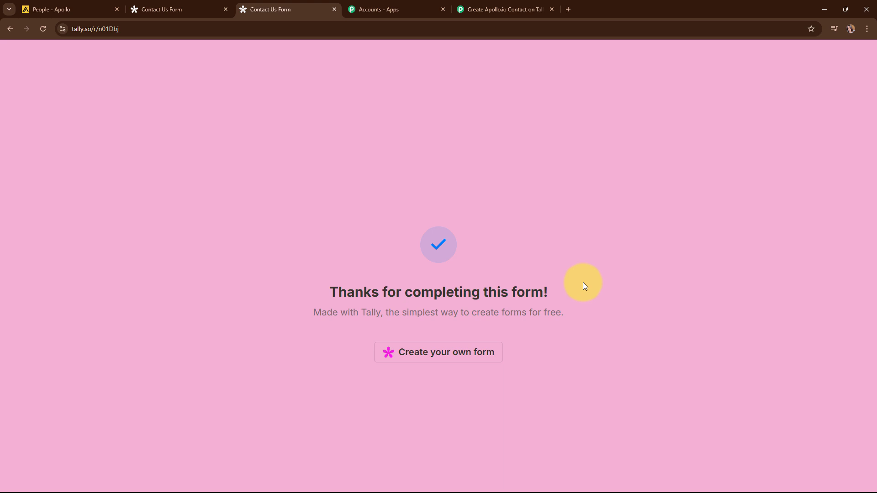
Switch back to Pabbly Connect, examine the captured form response fields and collapse the Tally trigger step
left_click(502, 3)
scroll(779, 213, "down", 5)
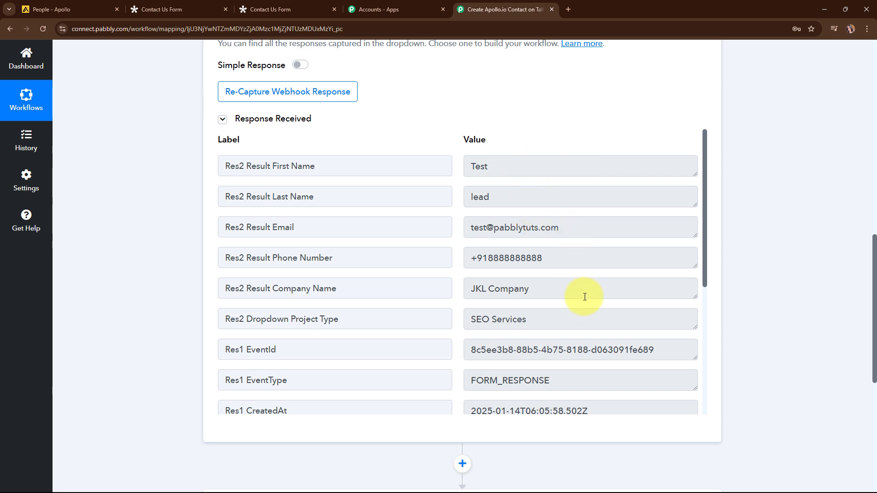
scroll(623, 314, "down", 5)
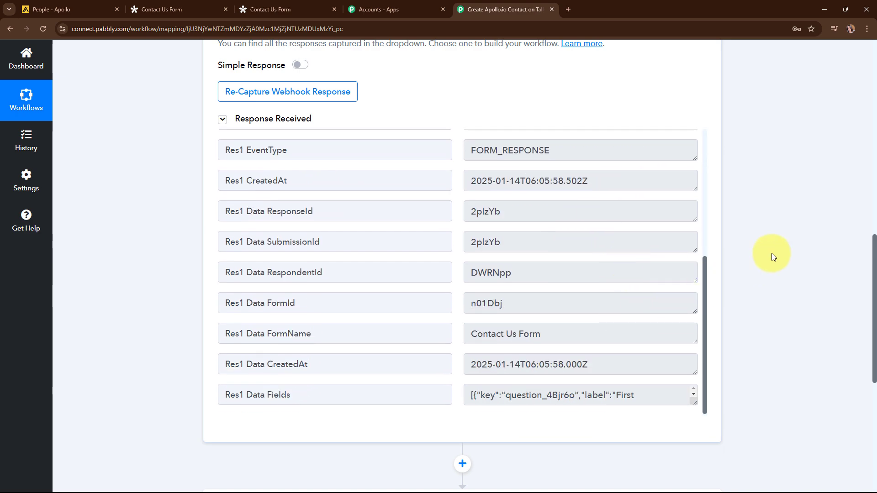
scroll(729, 234, "up", 10)
scroll(730, 225, "up", 4)
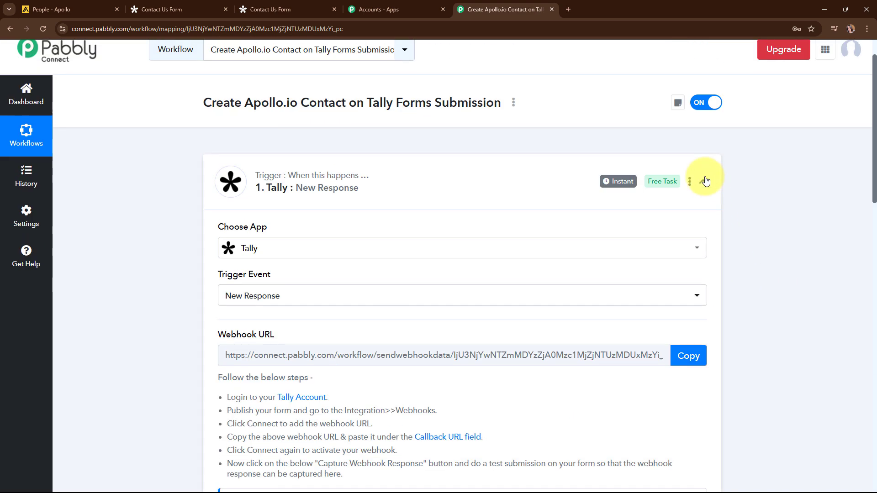
left_click(705, 181)
scroll(705, 181, "up", 1)
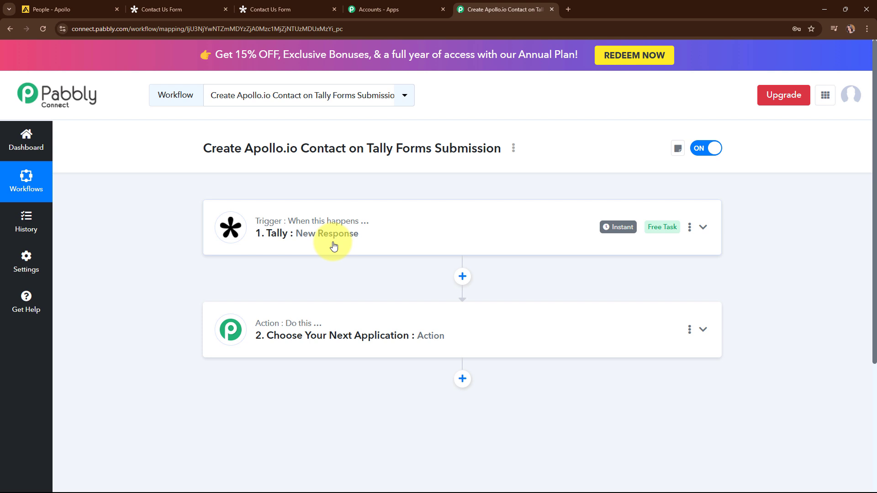
Set Apollo as the action application with Create Contact as the action event
left_click(352, 313)
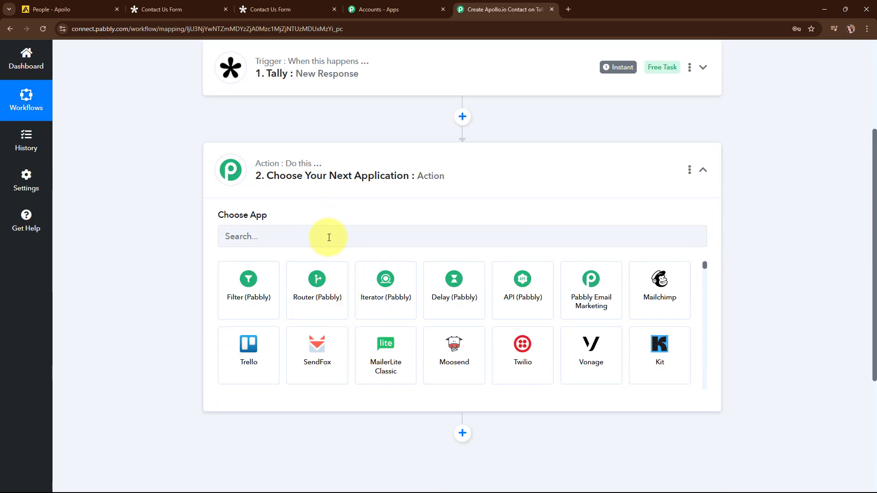
left_click(330, 238)
type("apol")
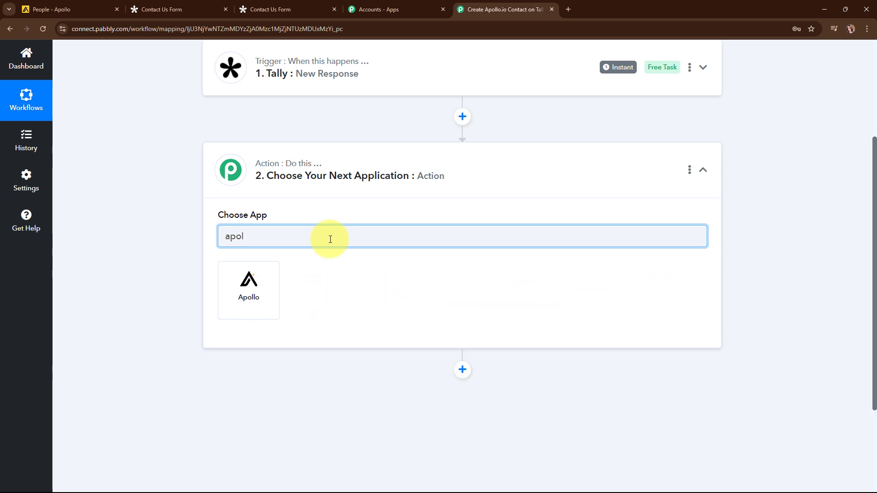
left_click(263, 290)
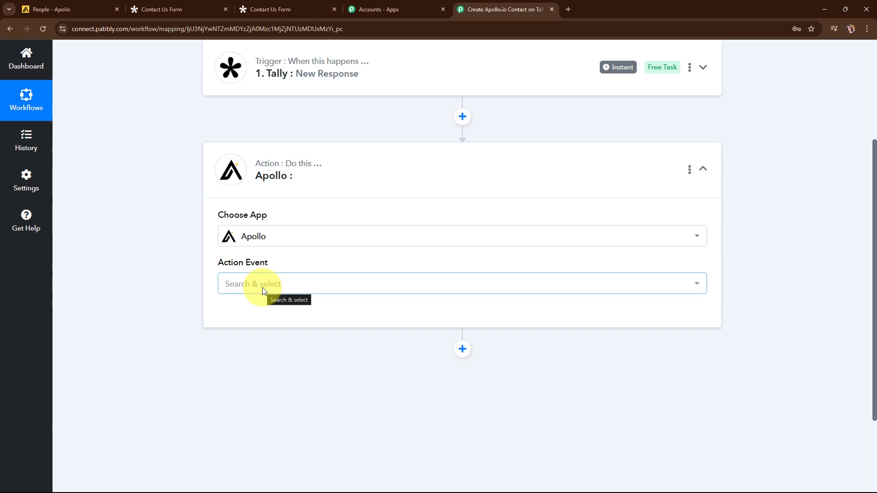
left_click(306, 290)
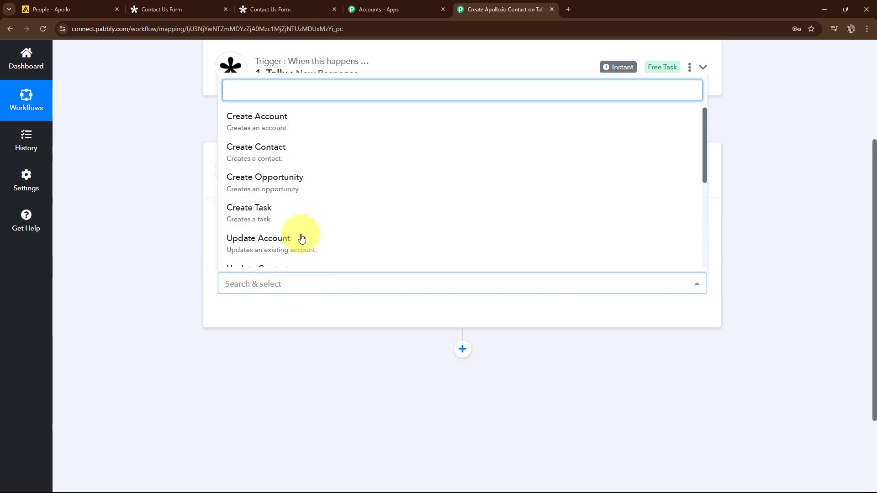
left_click(297, 149)
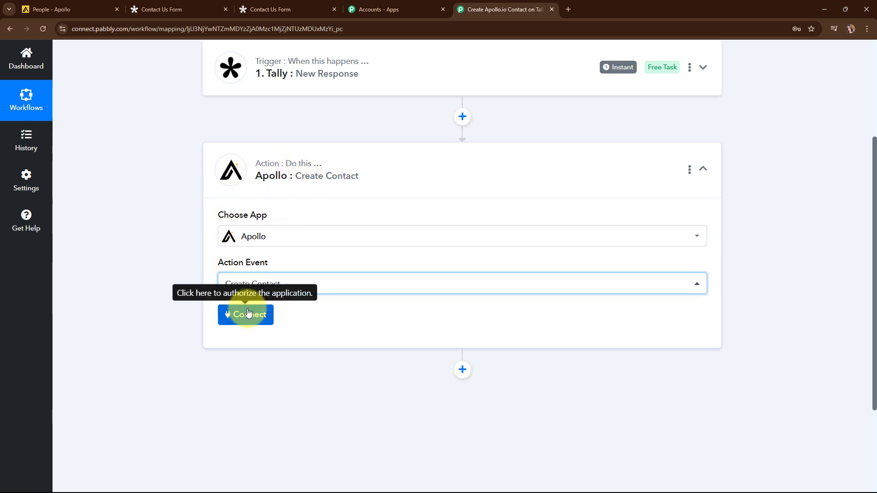
Start a new Apollo connection for the Create Contact action and open the API keys page of the Apollo Developer Portal
left_click(248, 313)
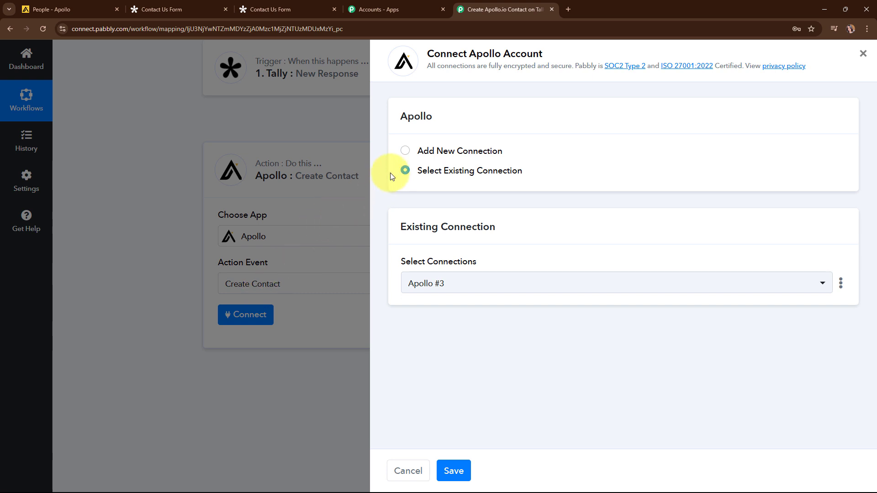
left_click(405, 155)
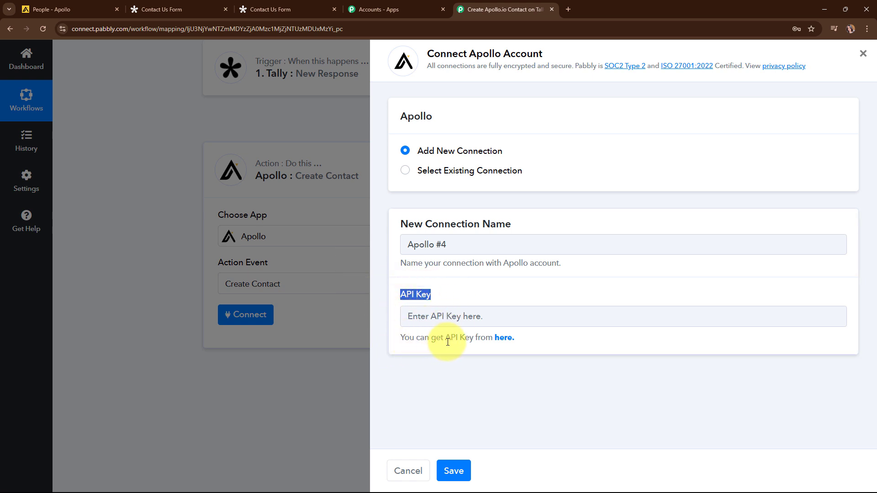
left_click(502, 342)
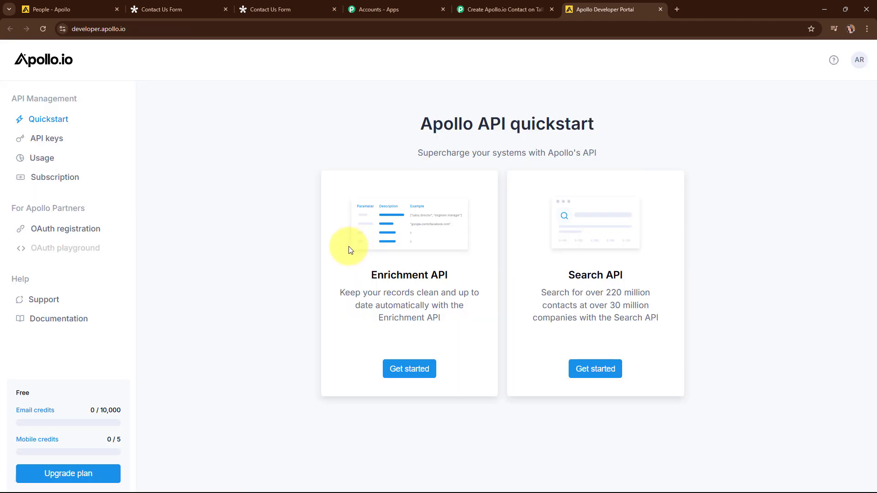
left_click(53, 140)
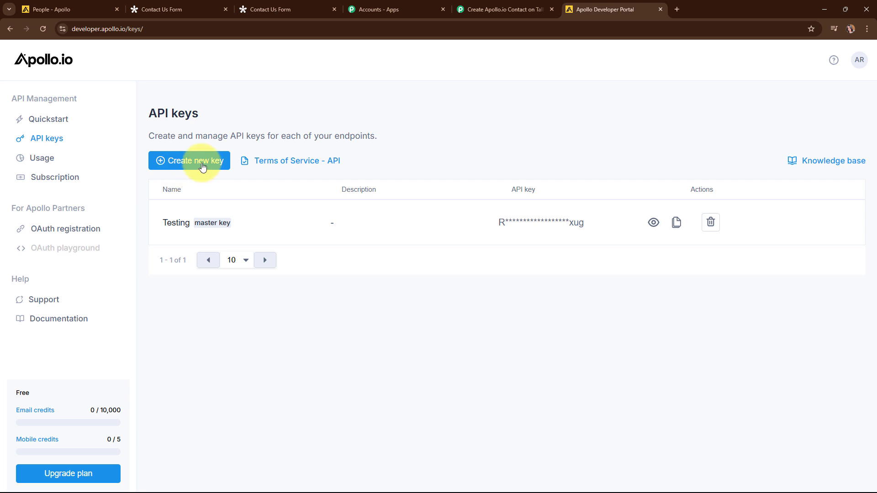
Create a new master API key named New Lead in Apollo and copy it
left_click(202, 165)
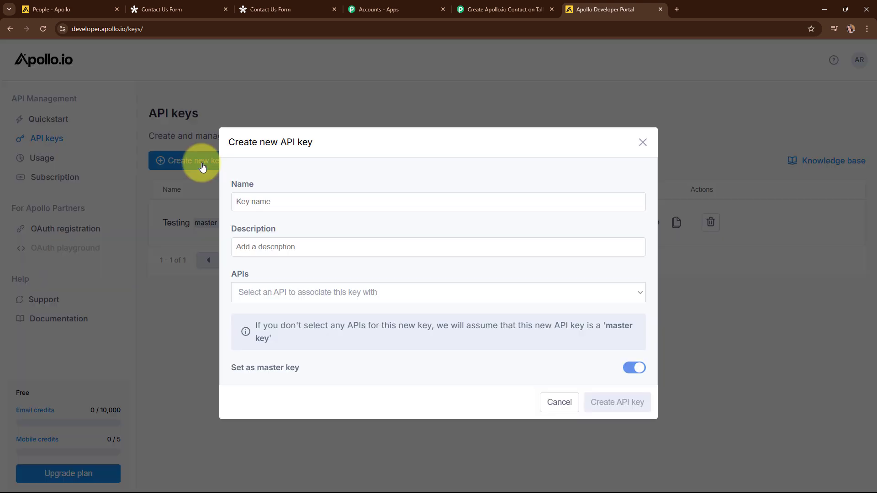
left_click(293, 202)
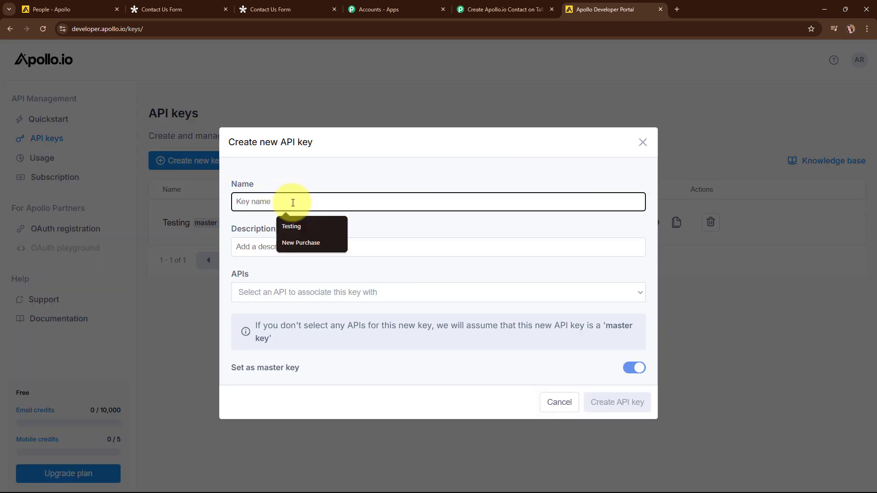
type("New ")
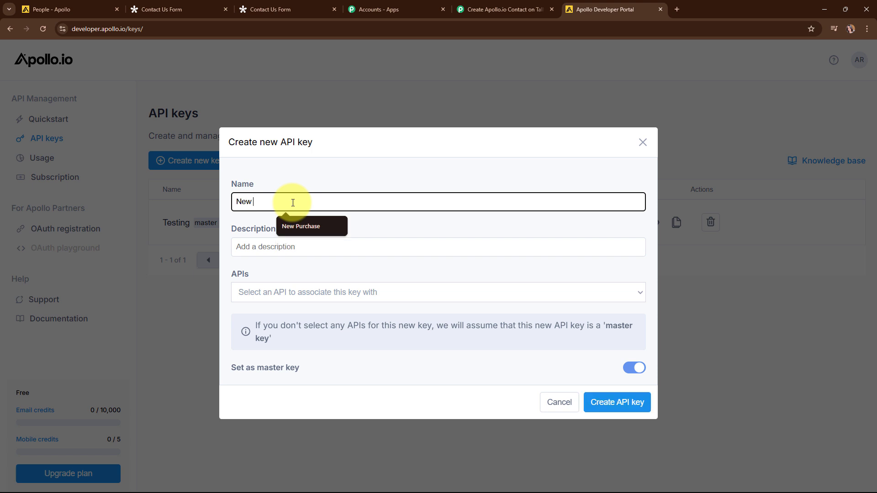
type("Lead")
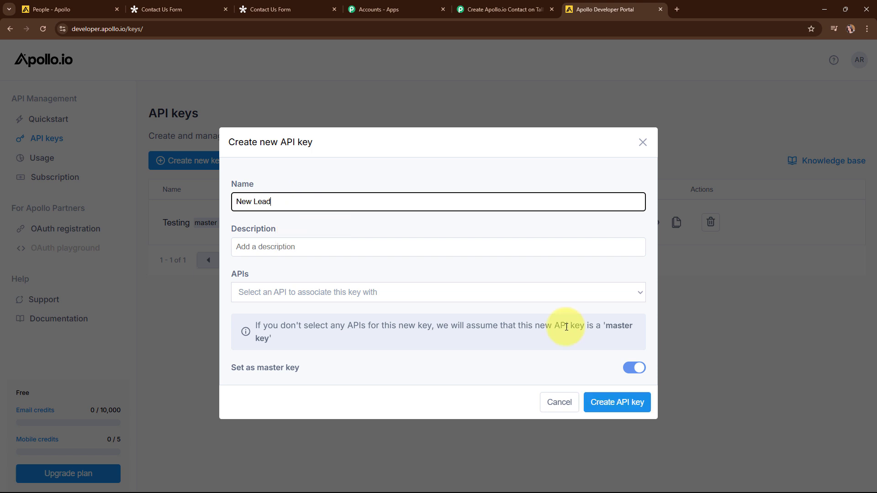
left_click(616, 402)
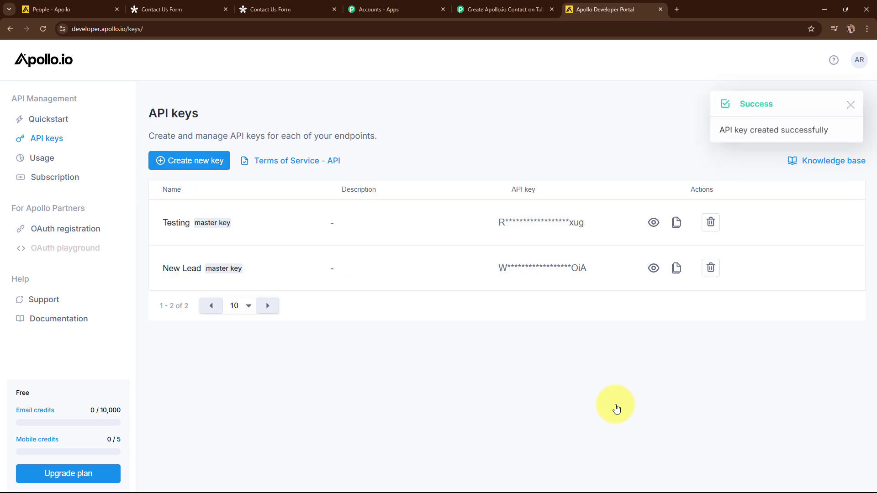
left_click(676, 269)
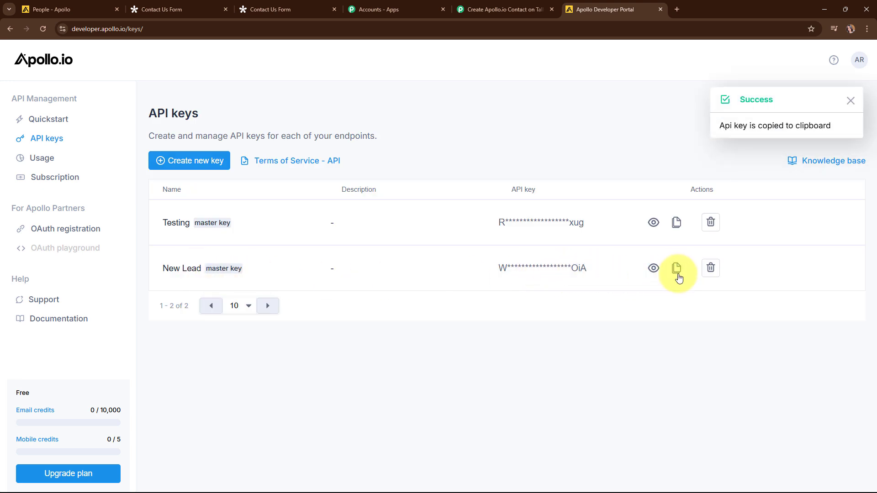
Switch back to Pabbly Connect, paste the copied API key into the new Apollo connection and save it
left_click(487, 5)
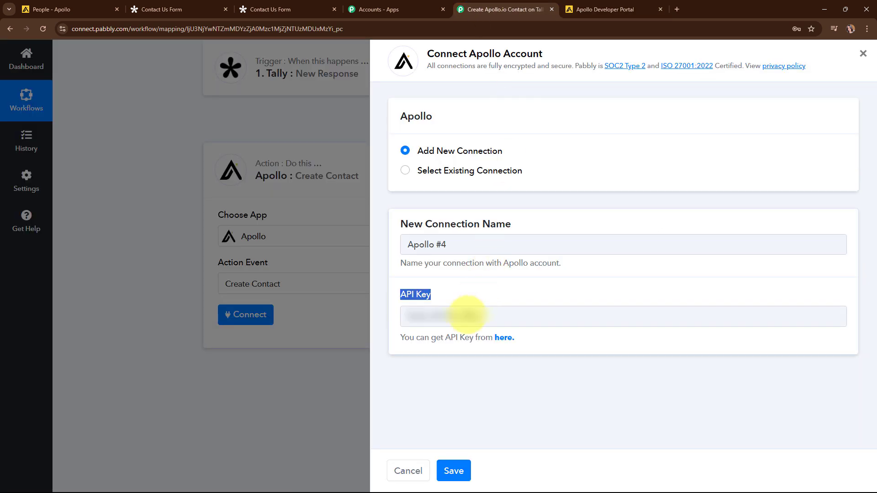
left_click(465, 316)
key("ctrl+v")
key("ctrl+v")
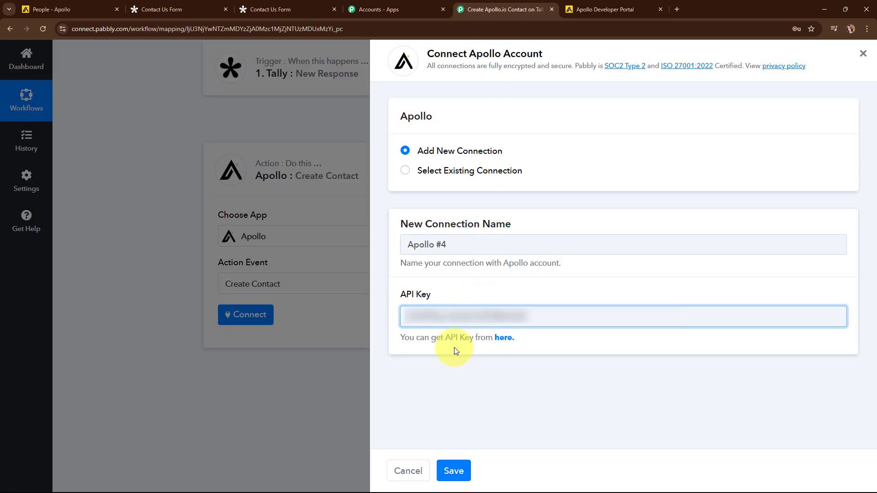
left_click(453, 347)
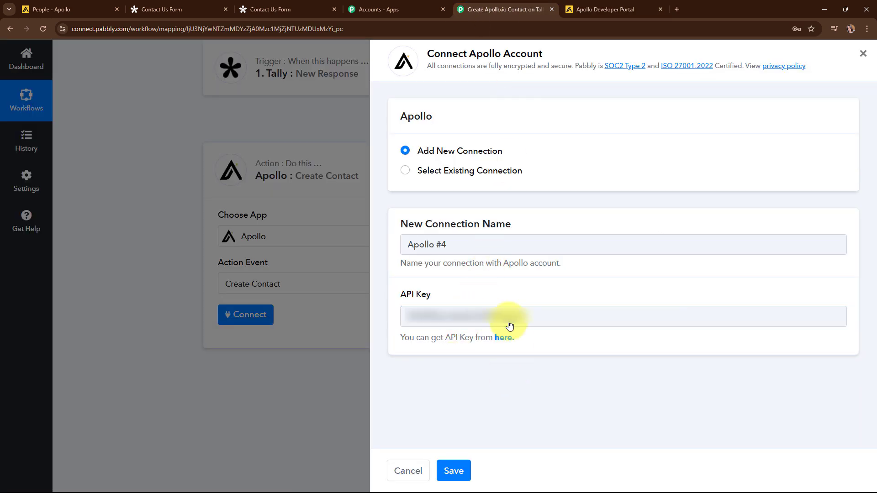
left_click(447, 475)
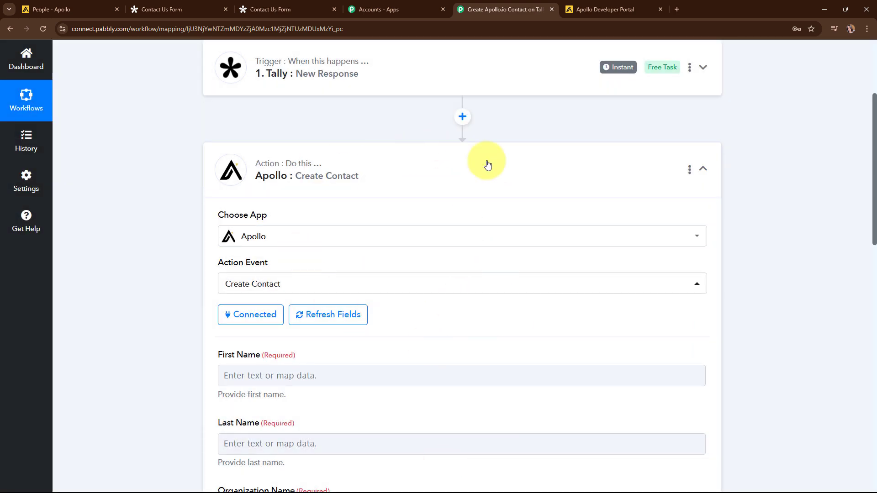
Map the contact's First Name and Last Name fields to the matching Tally New Response values
scroll(518, 313, "down", 5)
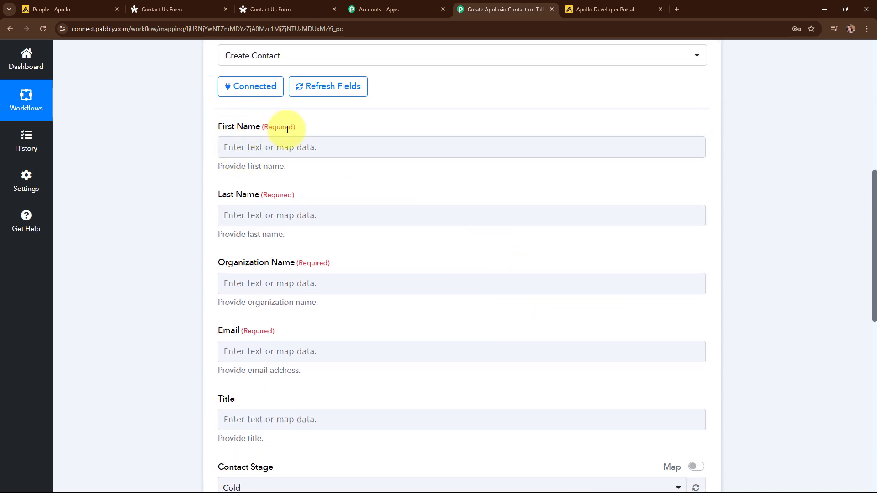
left_click(298, 347)
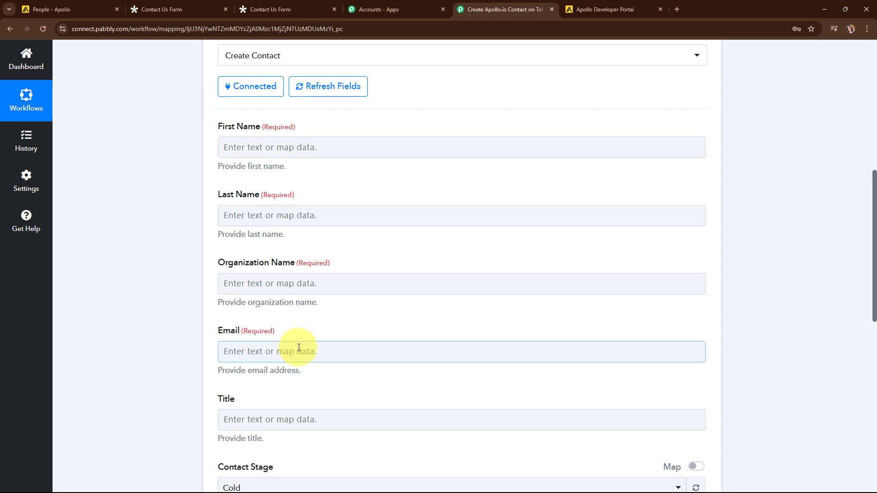
left_click(229, 144)
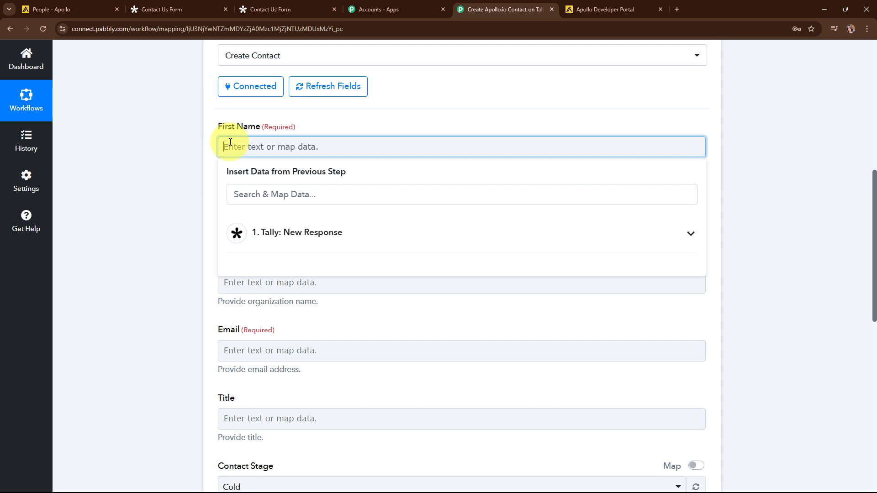
left_click(363, 235)
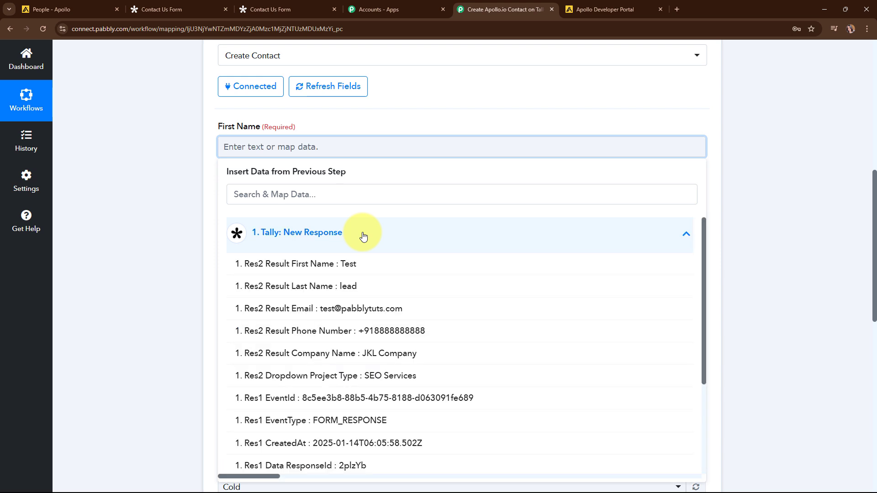
left_click(359, 265)
left_click(187, 240)
left_click(233, 222)
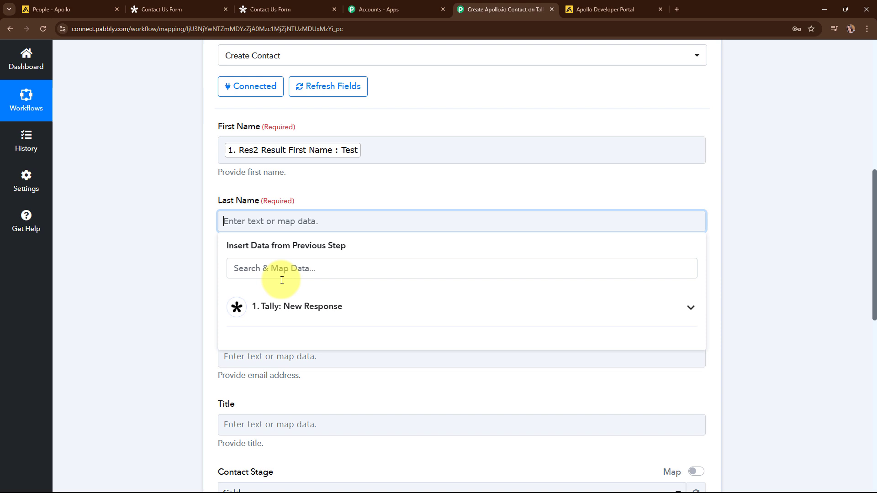
left_click(281, 305)
left_click(289, 360)
left_click(201, 321)
Map Organization Name to the Tally company name and Email to the Tally email value
scroll(490, 261, "down", 4)
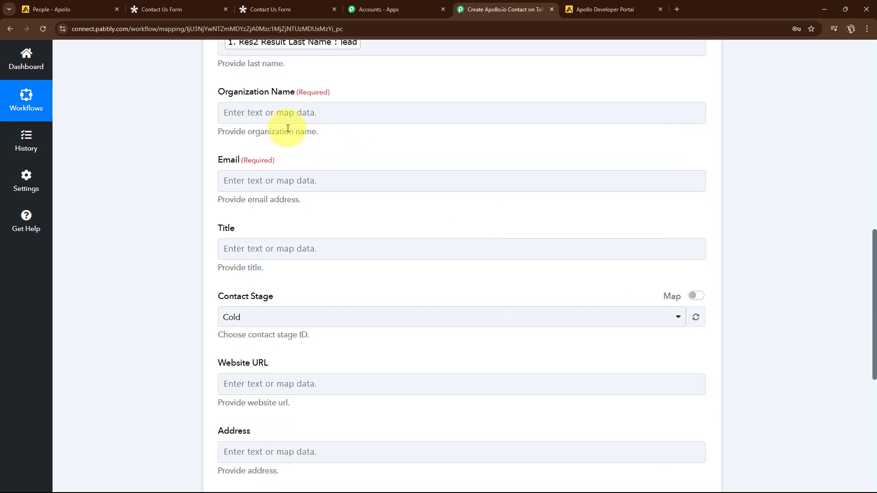
left_click(280, 112)
left_click(291, 201)
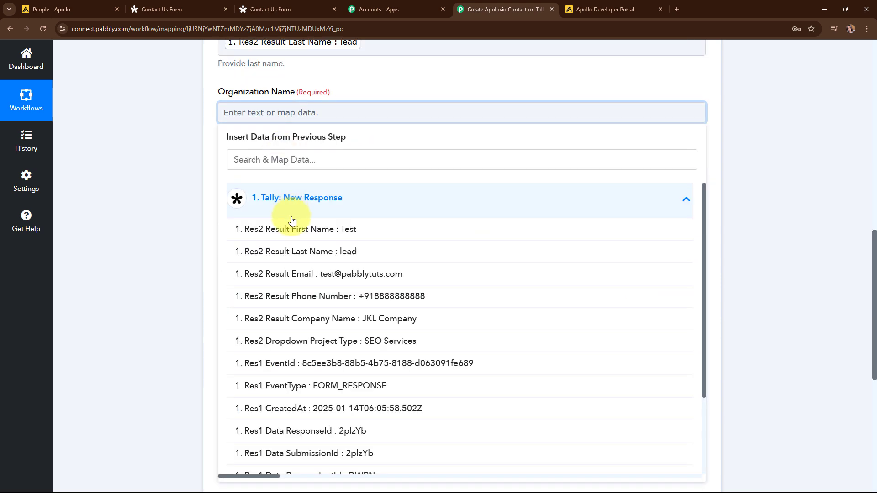
left_click(283, 325)
left_click(191, 237)
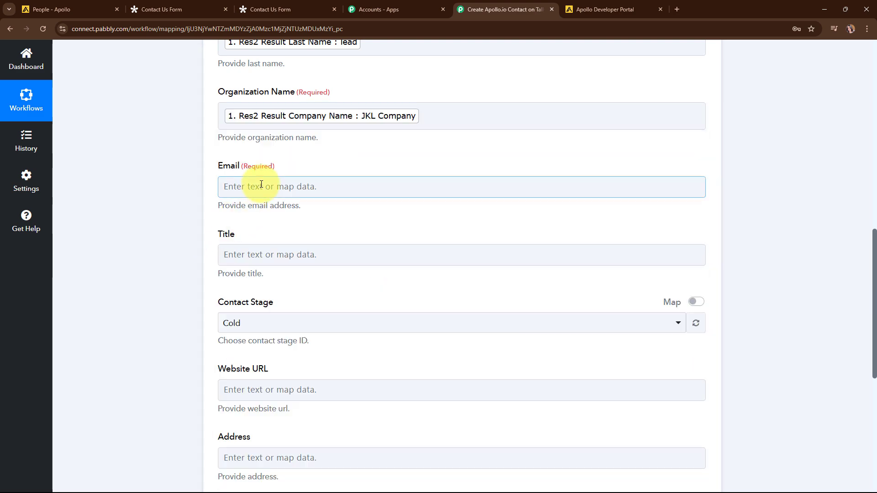
left_click(255, 184)
left_click(265, 269)
left_click(311, 348)
left_click(172, 297)
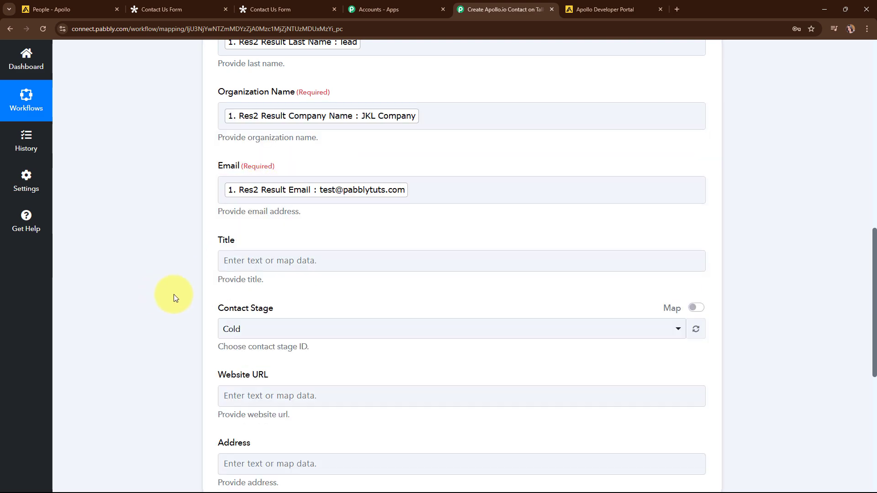
Set the Contact Stage to Interested, then save the action and send a test request
scroll(391, 288, "down", 2)
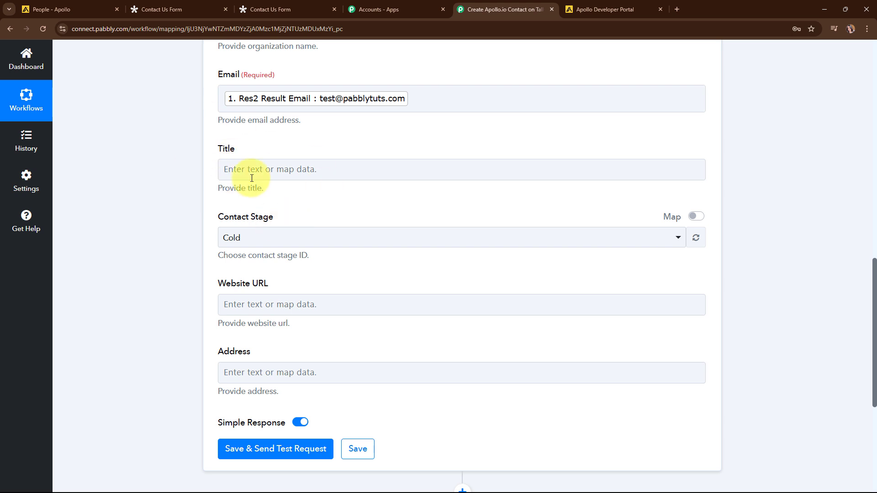
left_click(269, 245)
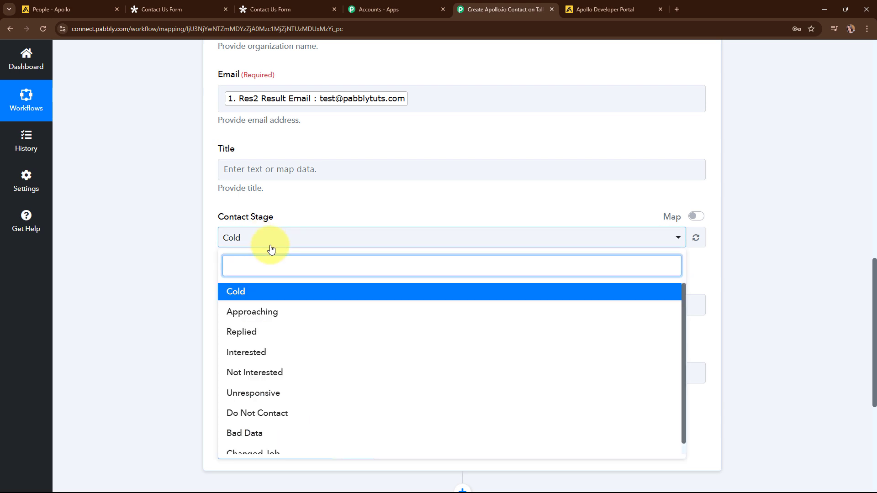
left_click(343, 355)
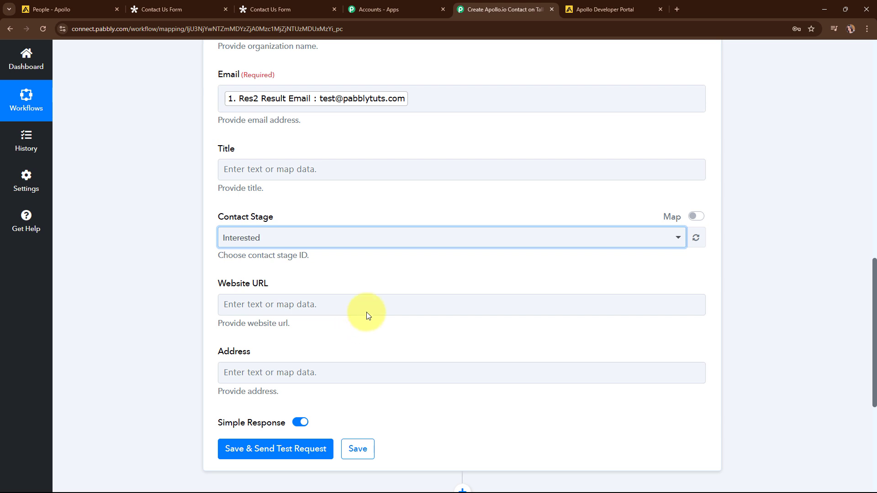
scroll(367, 311, "down", 3)
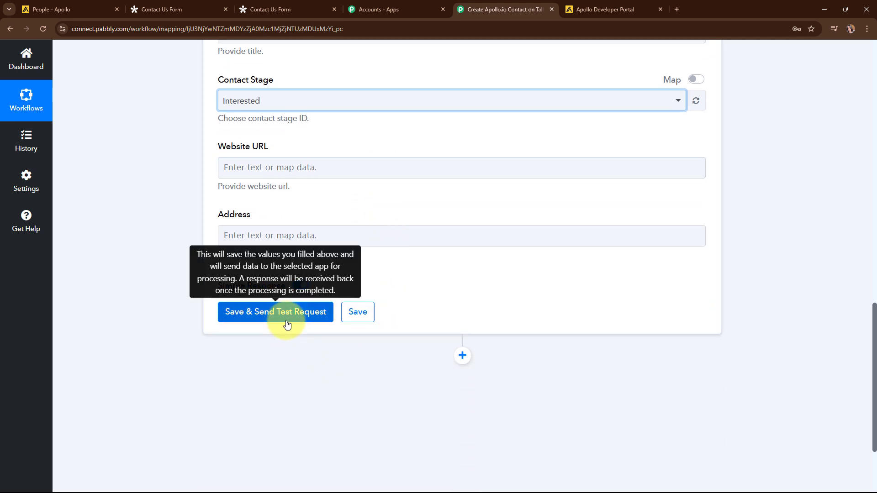
left_click(287, 312)
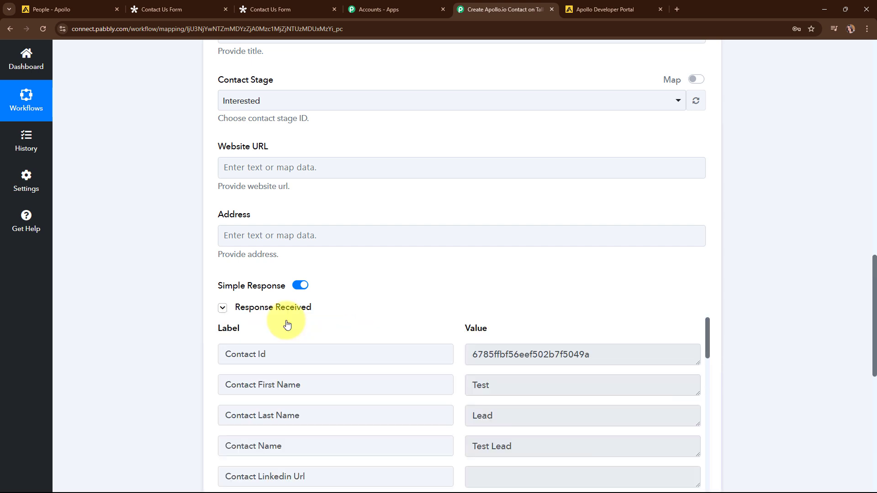
Examine the response received from Apollo and collapse the Create Contact action step
scroll(729, 306, "down", 3)
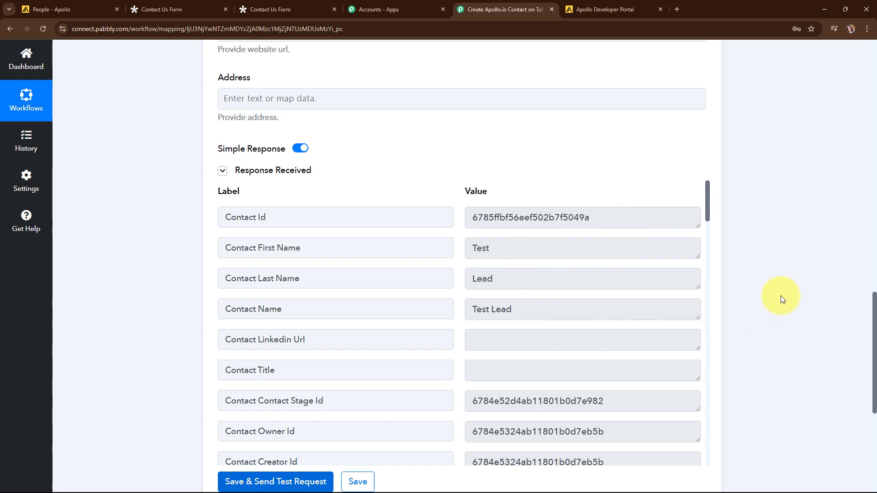
scroll(780, 295, "up", 10)
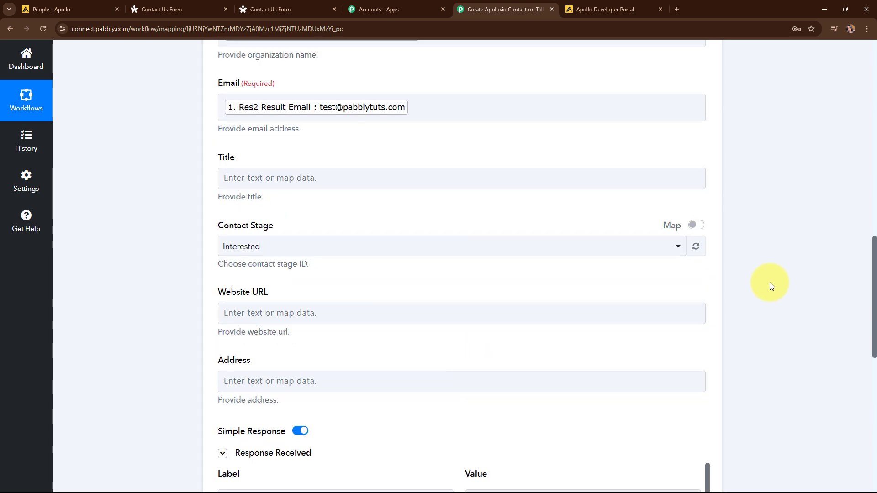
scroll(748, 267, "up", 6)
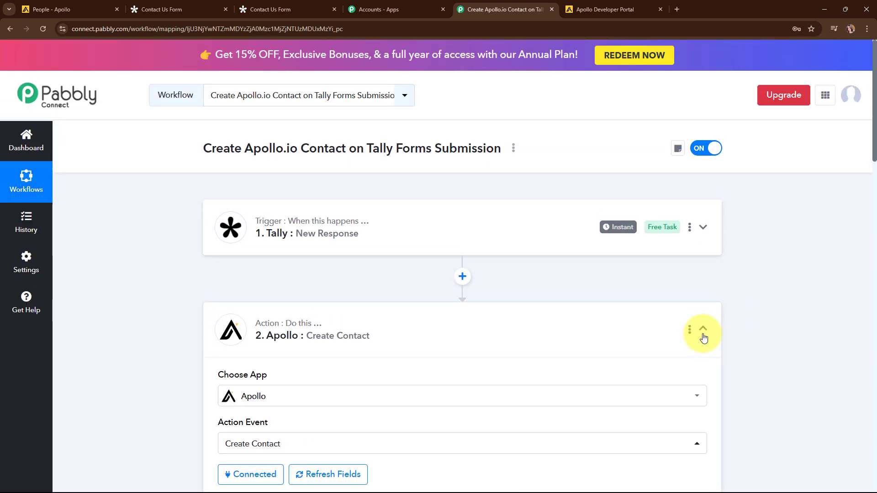
left_click(703, 329)
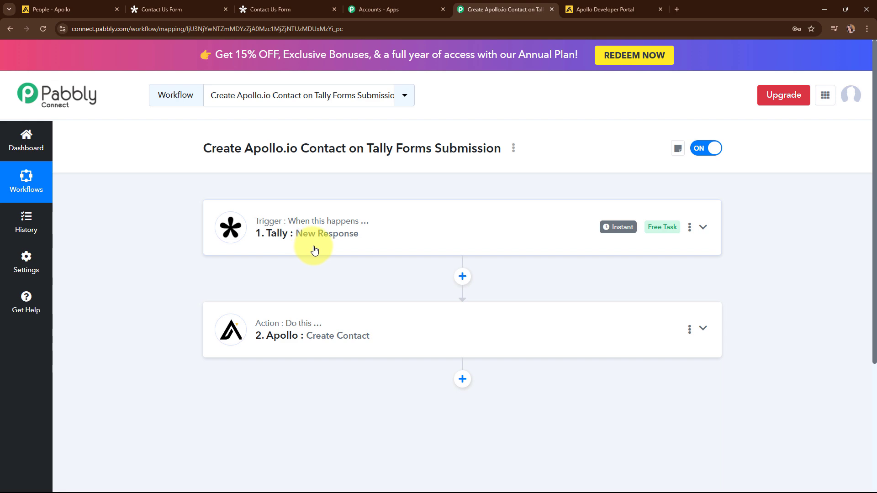
Check the saved People list in Apollo for the new test contact, then return to the Pabbly Connect workflow
left_click(89, 9)
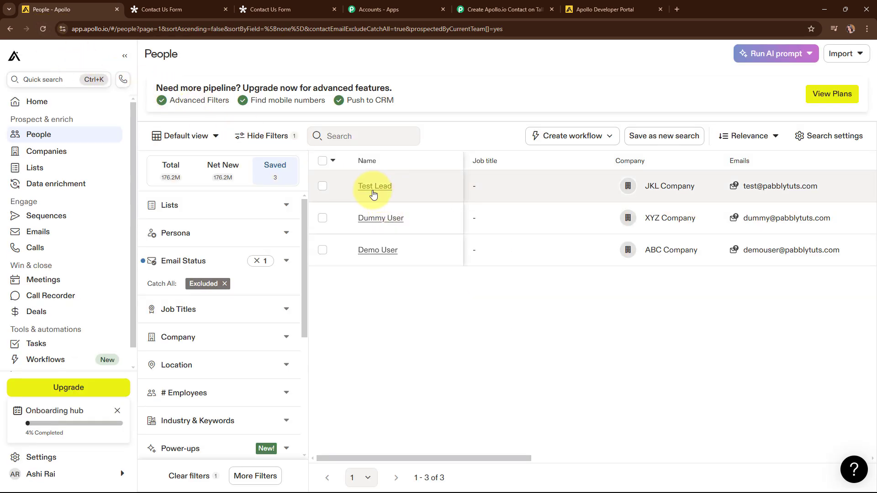
mouse_move(751, 186)
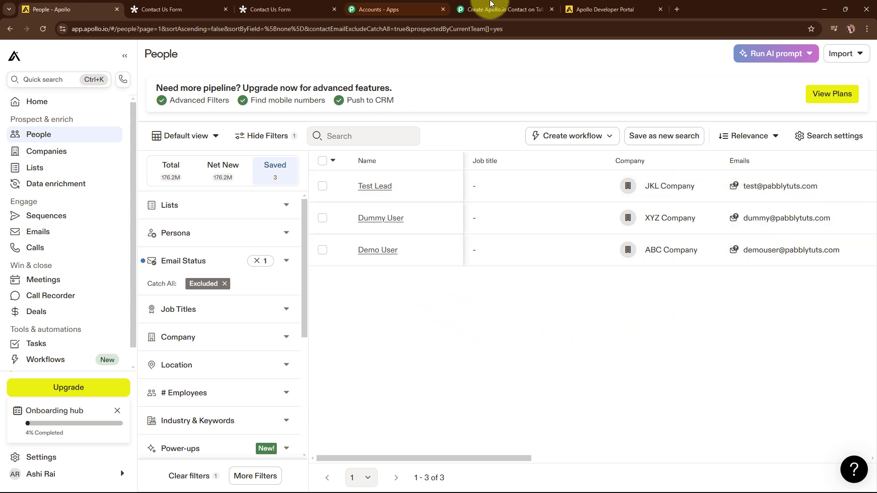
left_click(504, 9)
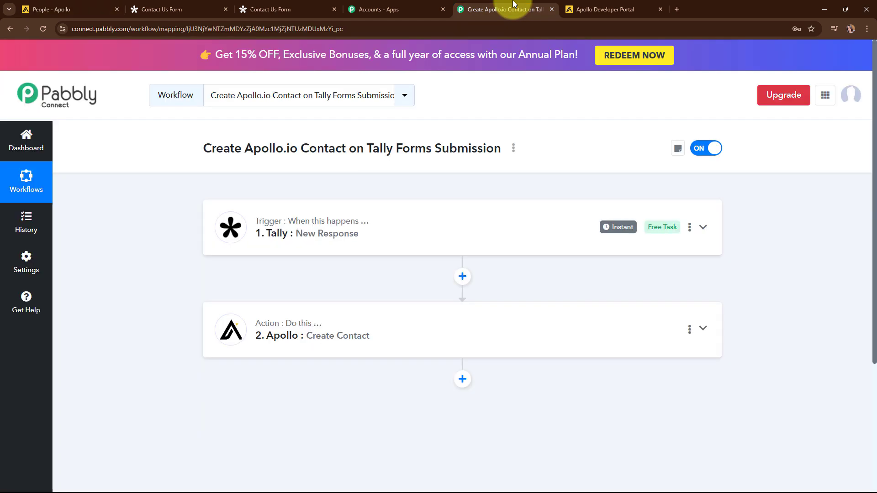